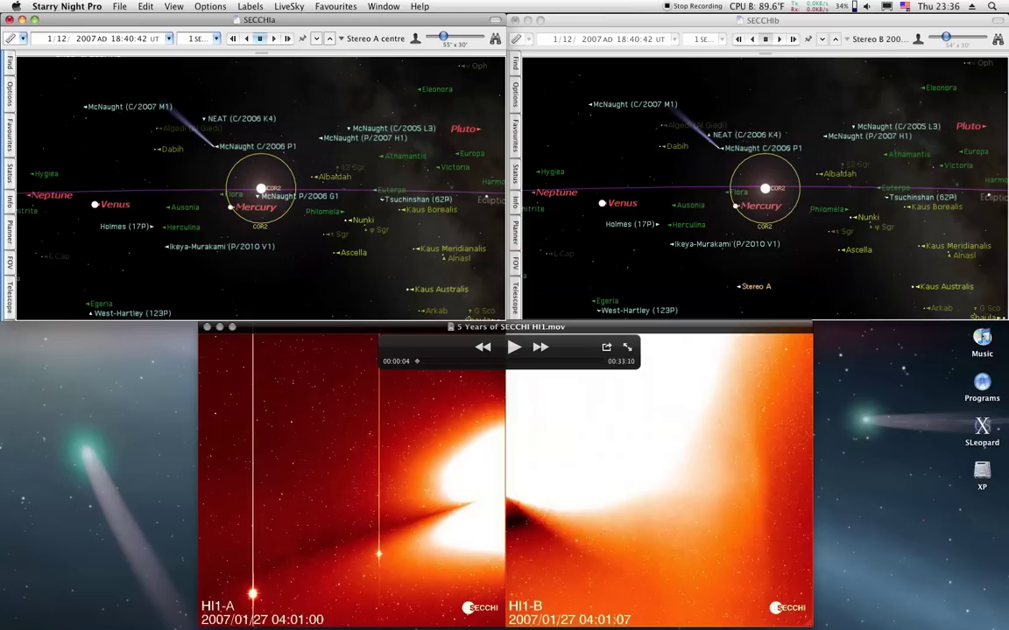
Hide the SECCHI web page, then activate the HI1 movie, STEREO A and STEREO B windows
{"action": "key", "text": "super+Tab"}
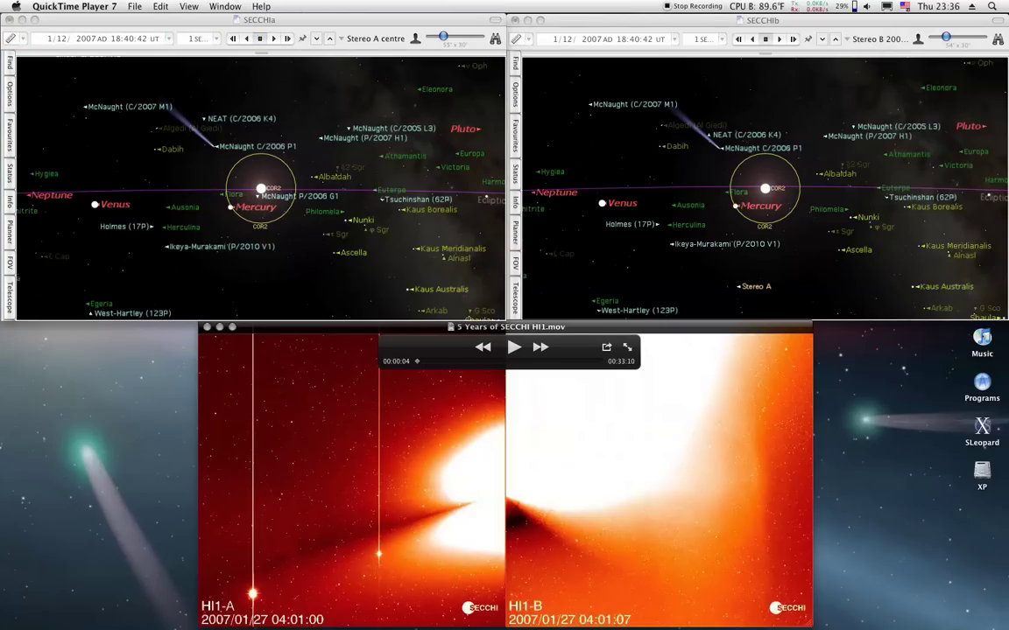
{"action": "key", "text": "super+Tab"}
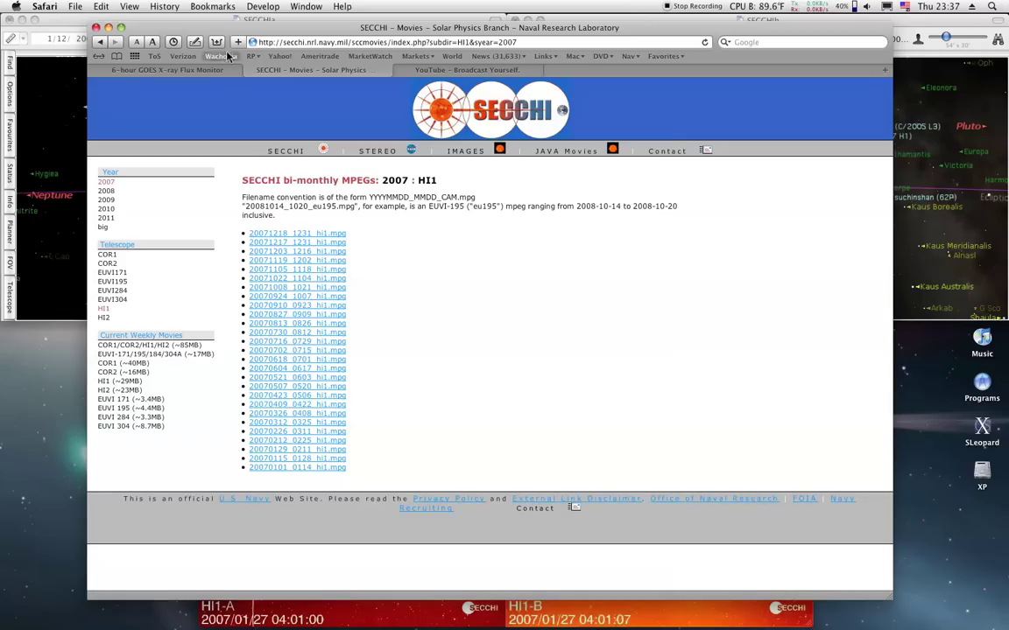
{"action": "key", "text": "super+m"}
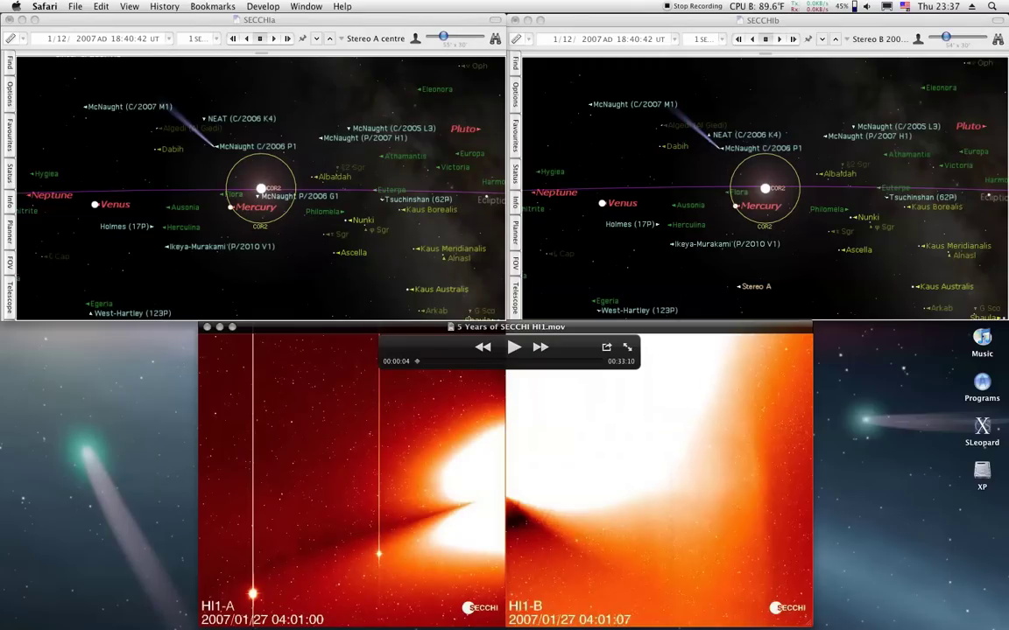
{"action": "left_click", "coordinate": [570, 352]}
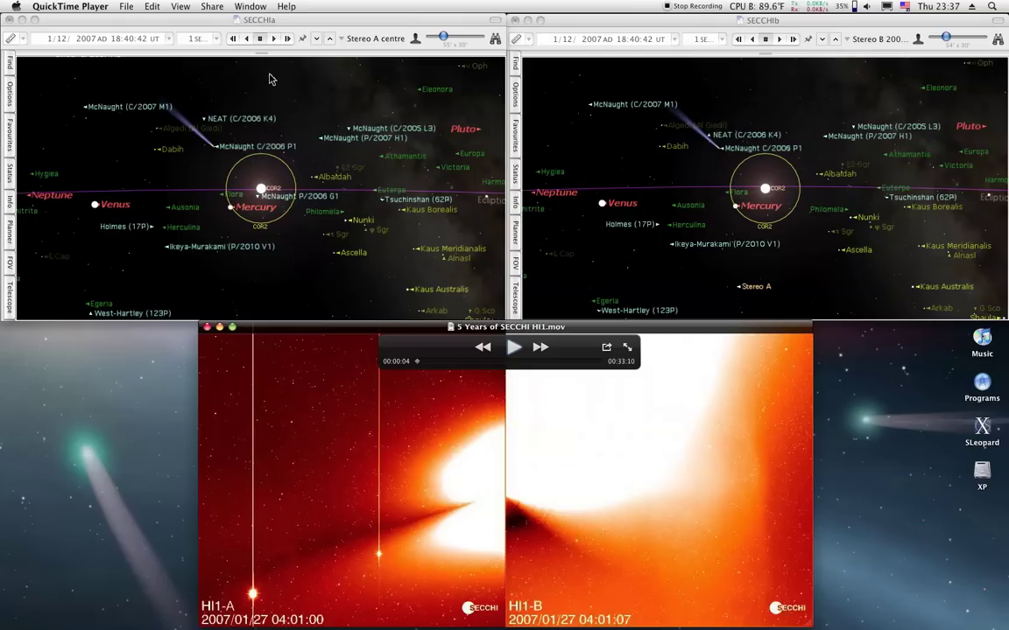
{"action": "left_click", "coordinate": [269, 19]}
{"action": "left_click", "coordinate": [643, 23]}
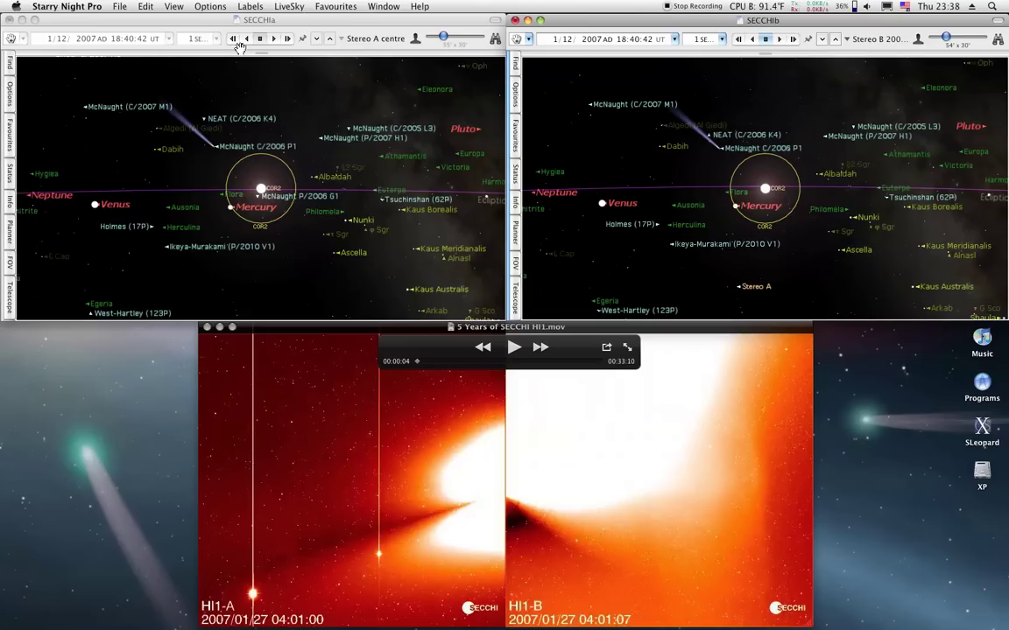
Start STEREO A's clock, synchronize both chart times, and play the HI1 movie
{"action": "left_click", "coordinate": [210, 23]}
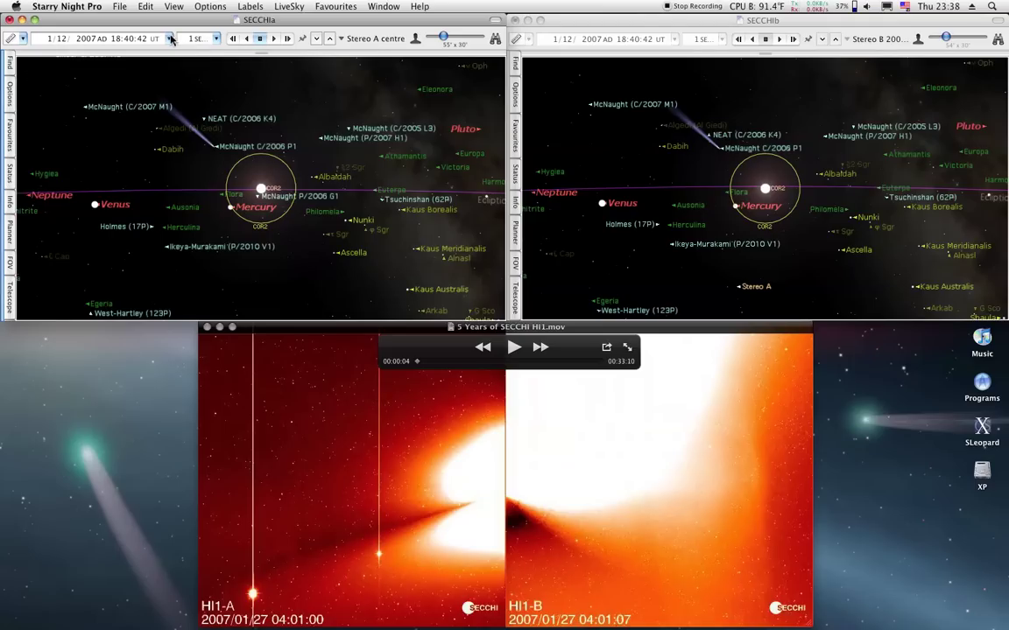
{"action": "left_click", "coordinate": [274, 39]}
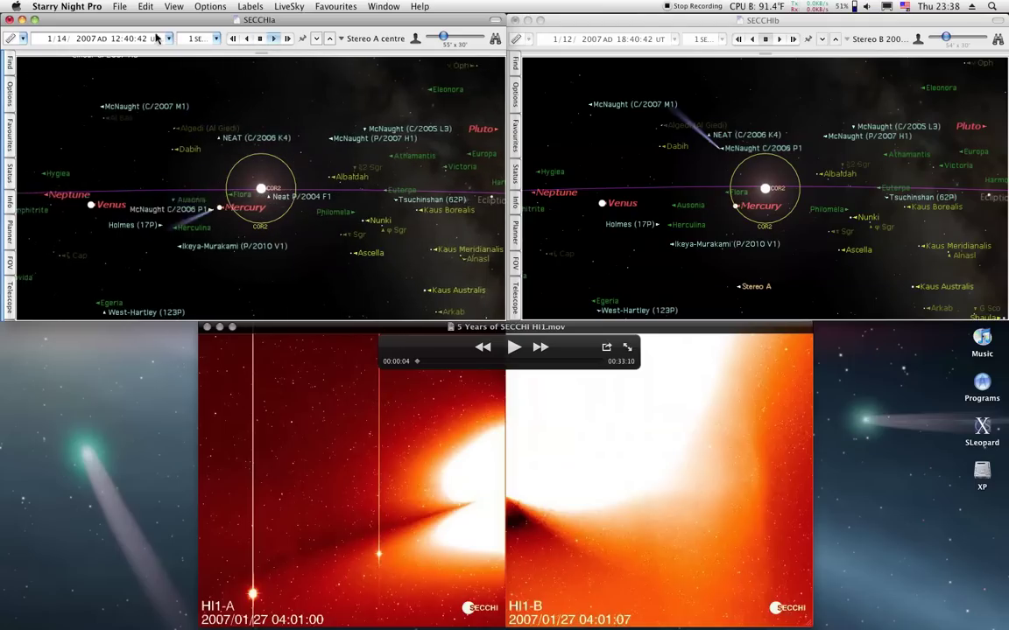
{"action": "left_click", "coordinate": [169, 38]}
{"action": "left_click", "coordinate": [181, 86]}
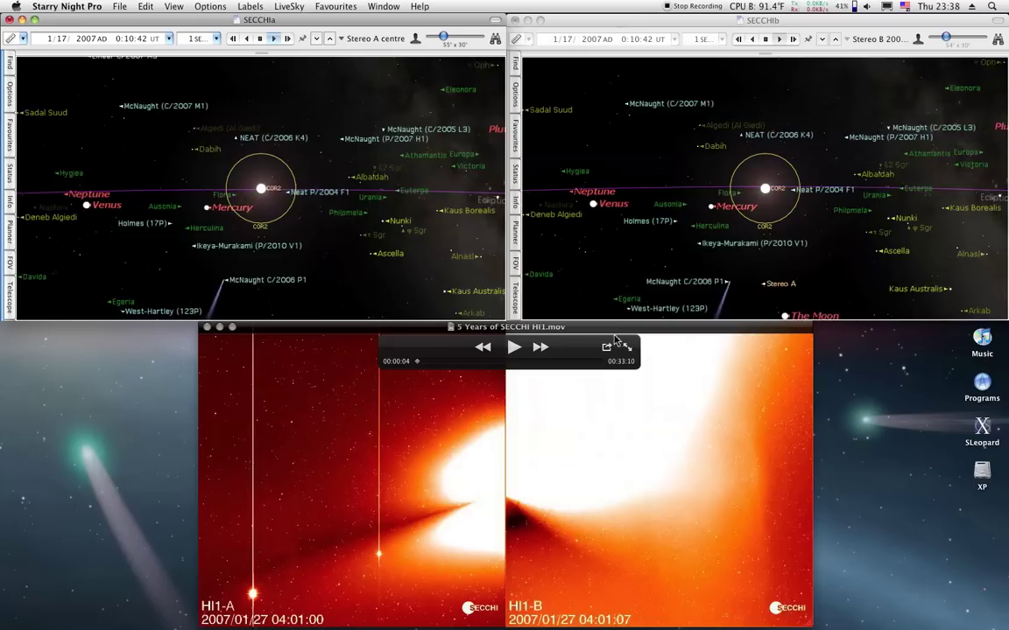
{"action": "left_click", "coordinate": [514, 347]}
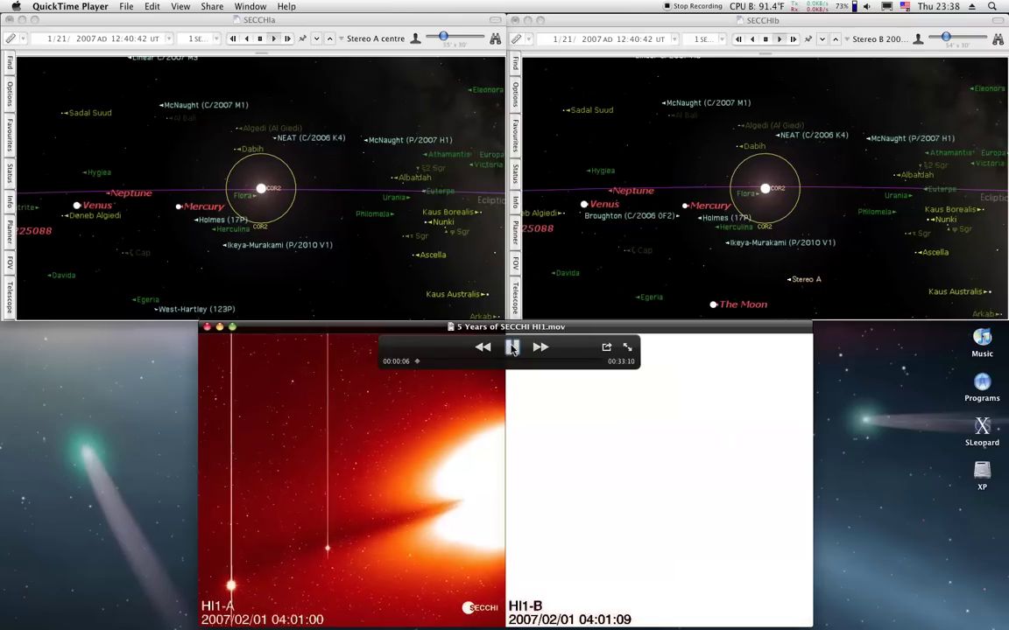
Pause and resume the HI1 movie, stopping at 2 February, 12 February and 1 March 2007
{"action": "left_click", "coordinate": [514, 348]}
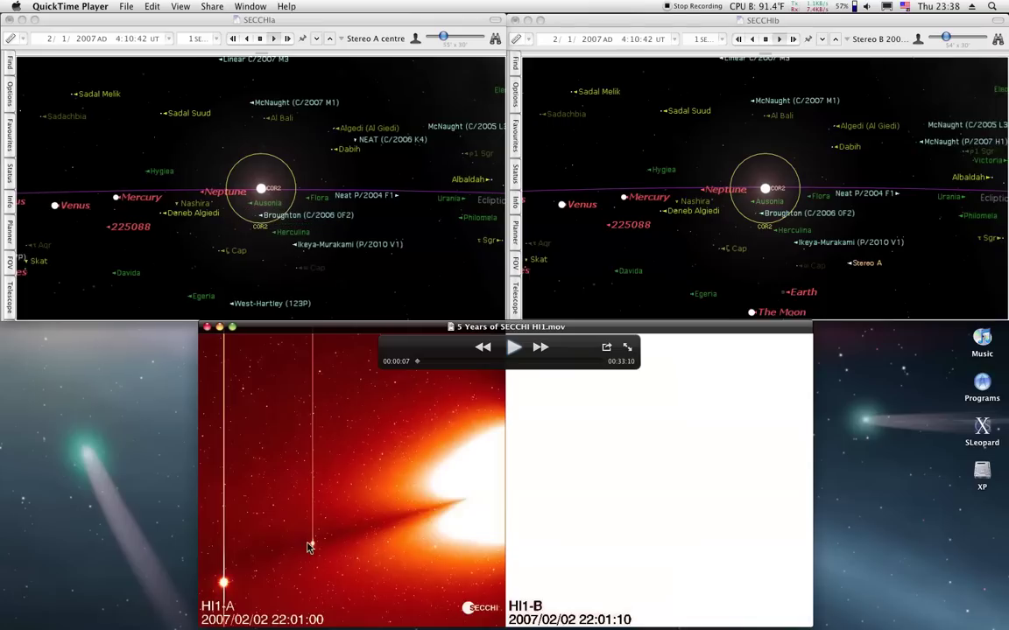
{"action": "left_click", "coordinate": [513, 348]}
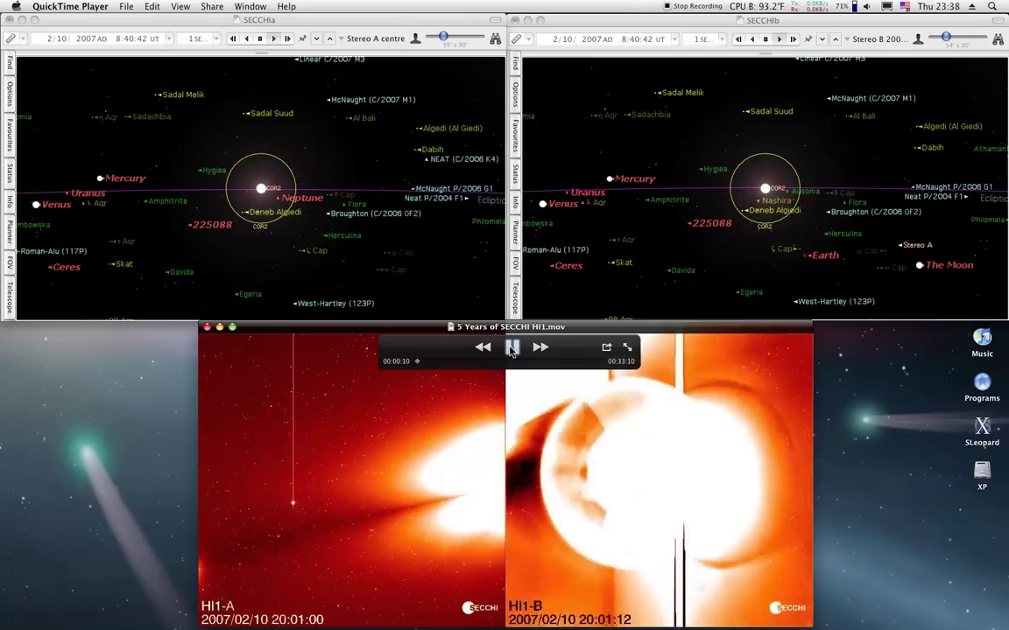
{"action": "left_click", "coordinate": [512, 348]}
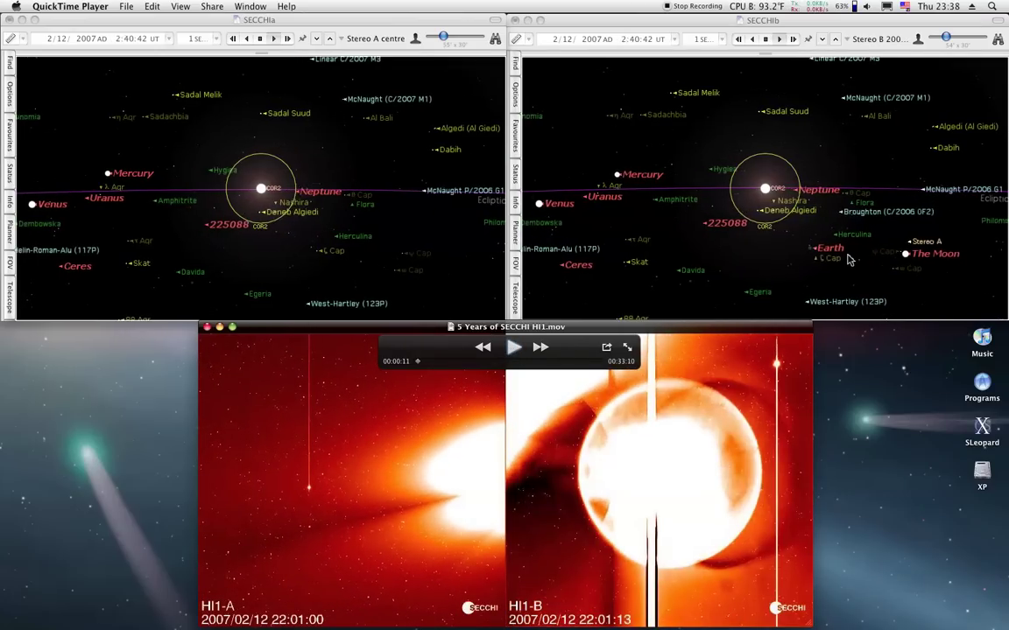
{"action": "left_click", "coordinate": [512, 347]}
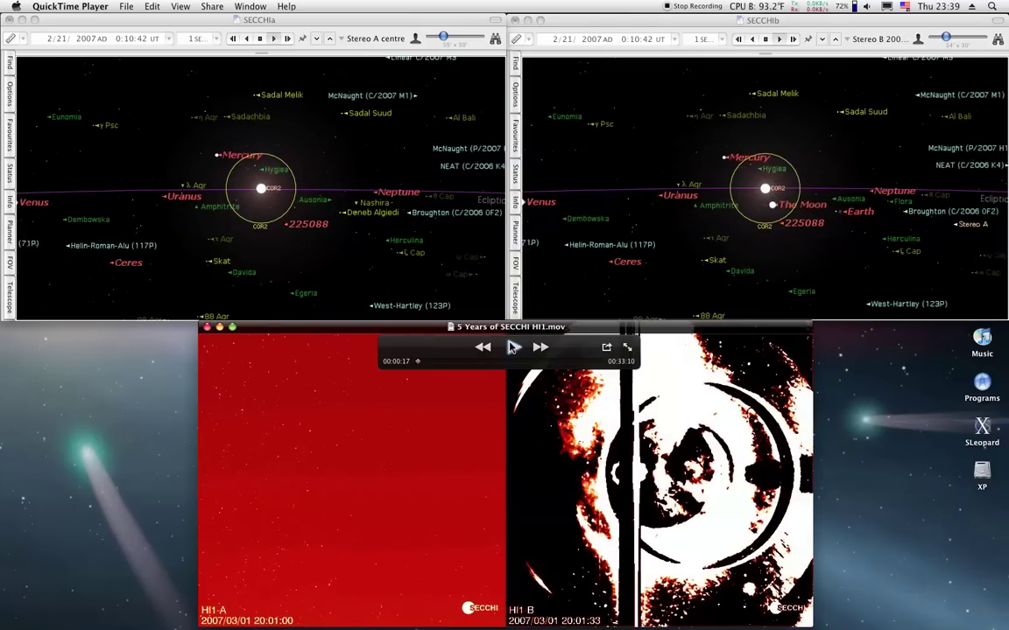
{"action": "left_click", "coordinate": [512, 347]}
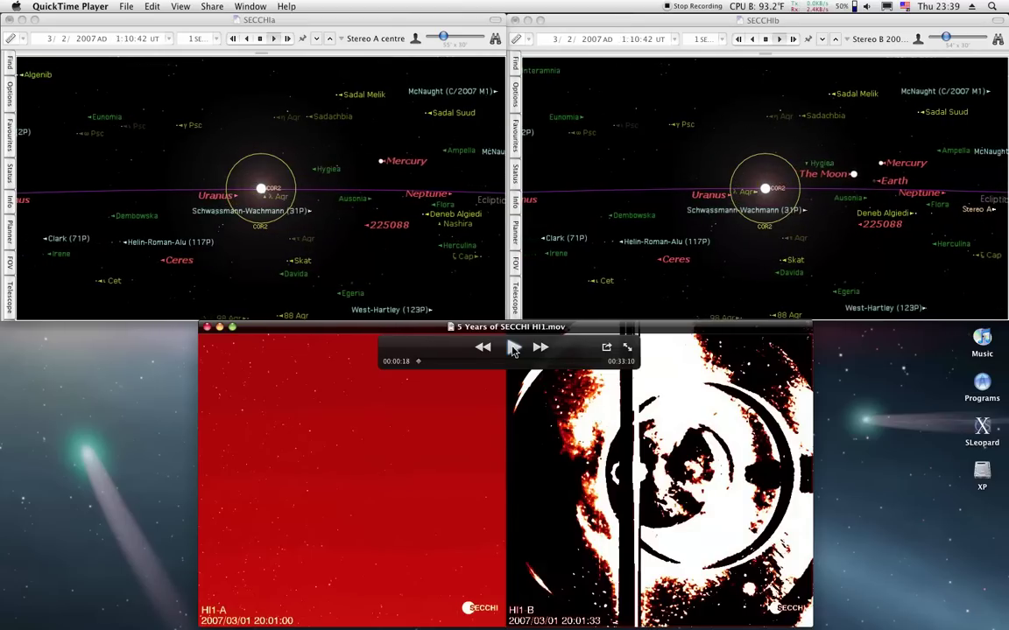
Play the HI1 movie on, pausing near 20 March and again at 14 April 2007
{"action": "left_click", "coordinate": [514, 348]}
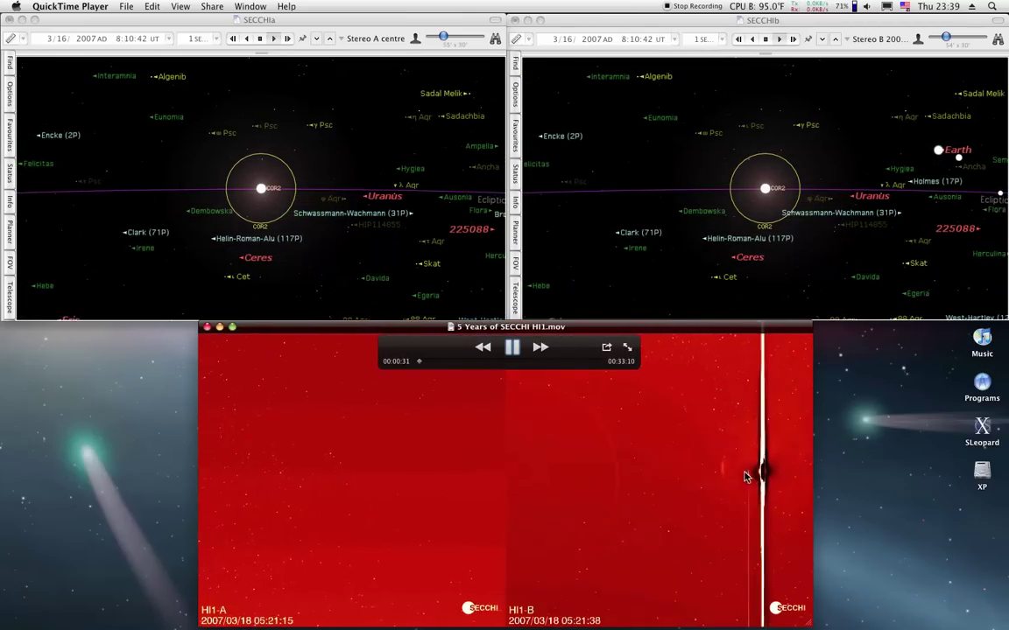
{"action": "left_click", "coordinate": [512, 348]}
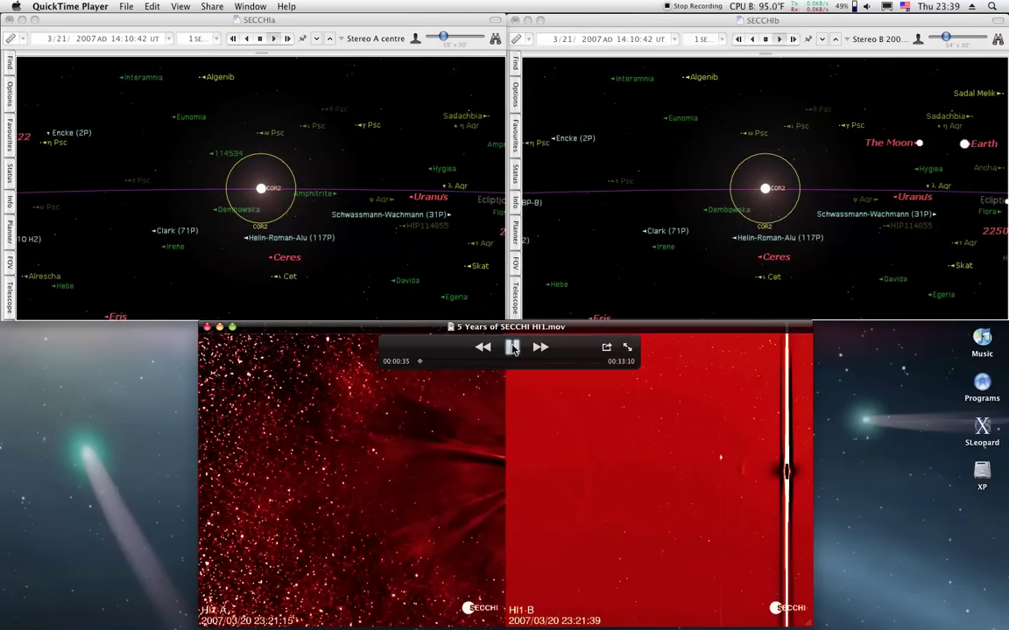
{"action": "left_click", "coordinate": [514, 348]}
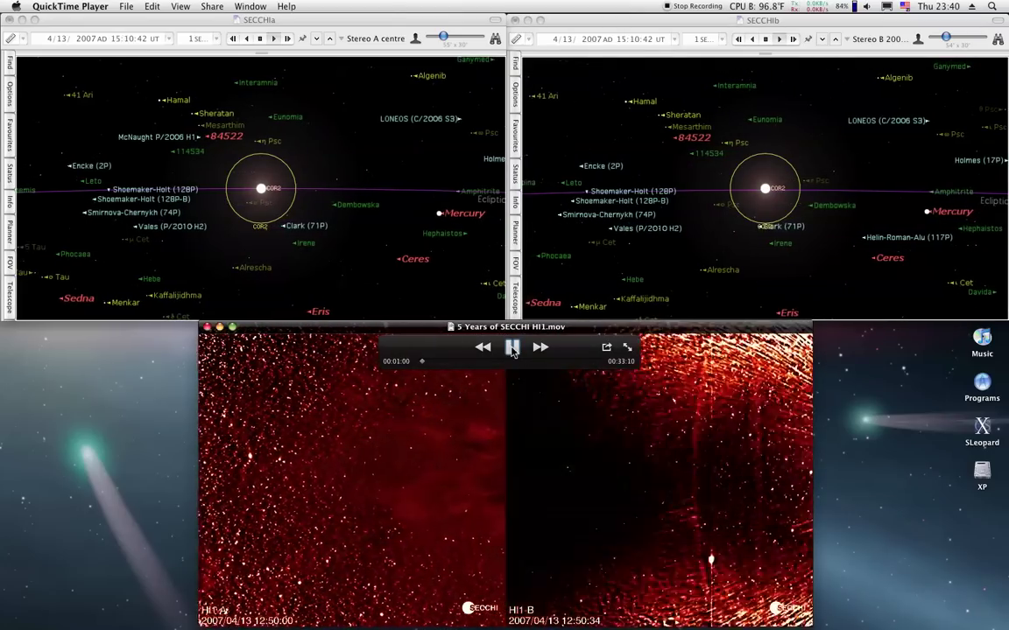
{"action": "left_click", "coordinate": [512, 348]}
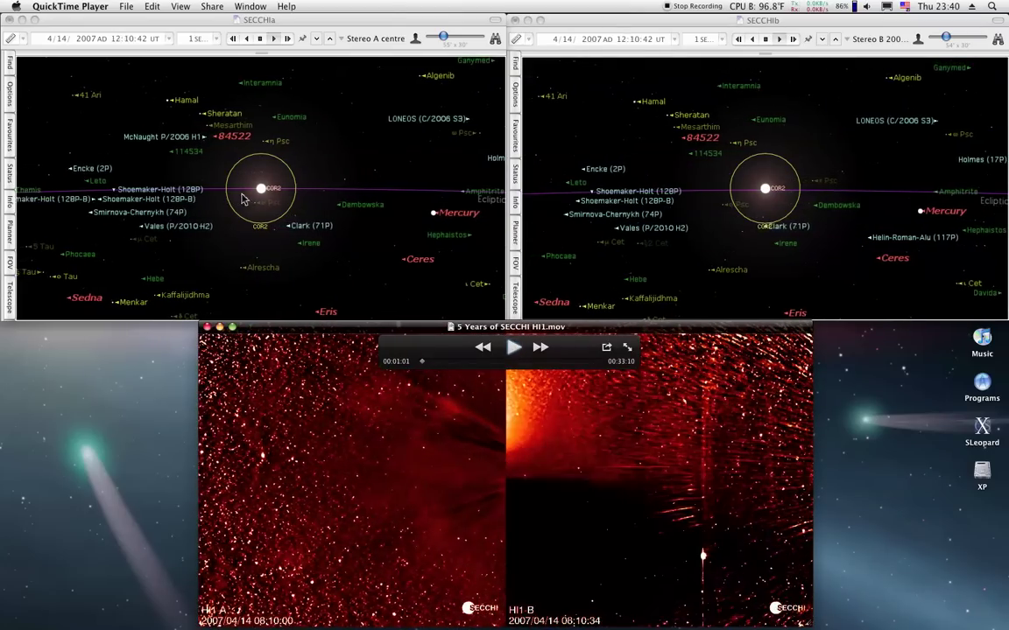
Stop the STEREO A clock and synchronize STEREO B to its 4/16/2007 16:40:42 UT time
{"action": "left_click", "coordinate": [249, 37]}
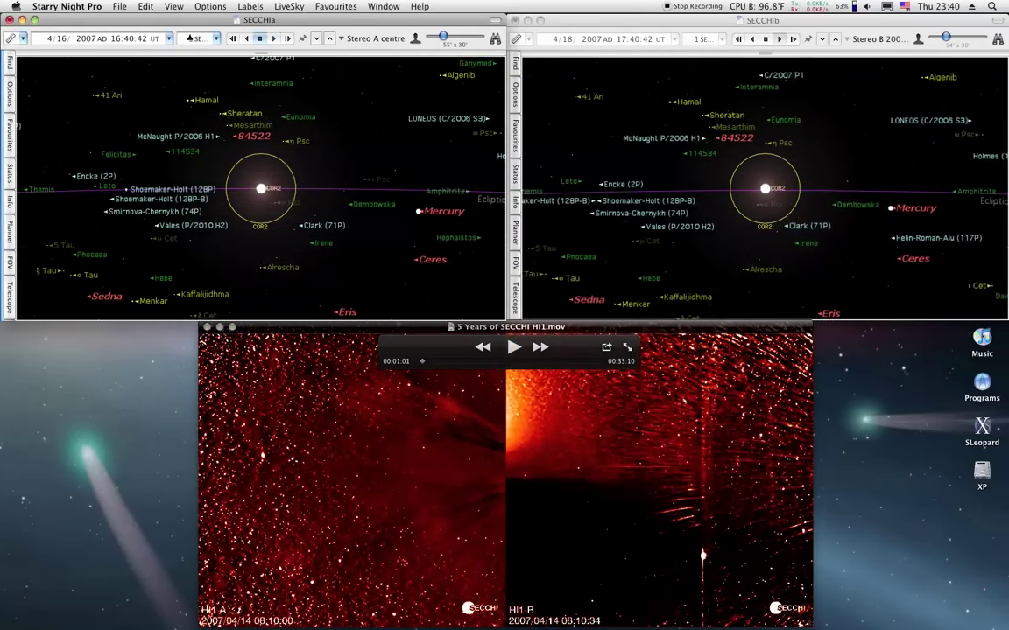
{"action": "left_click", "coordinate": [169, 39]}
{"action": "left_click", "coordinate": [175, 89]}
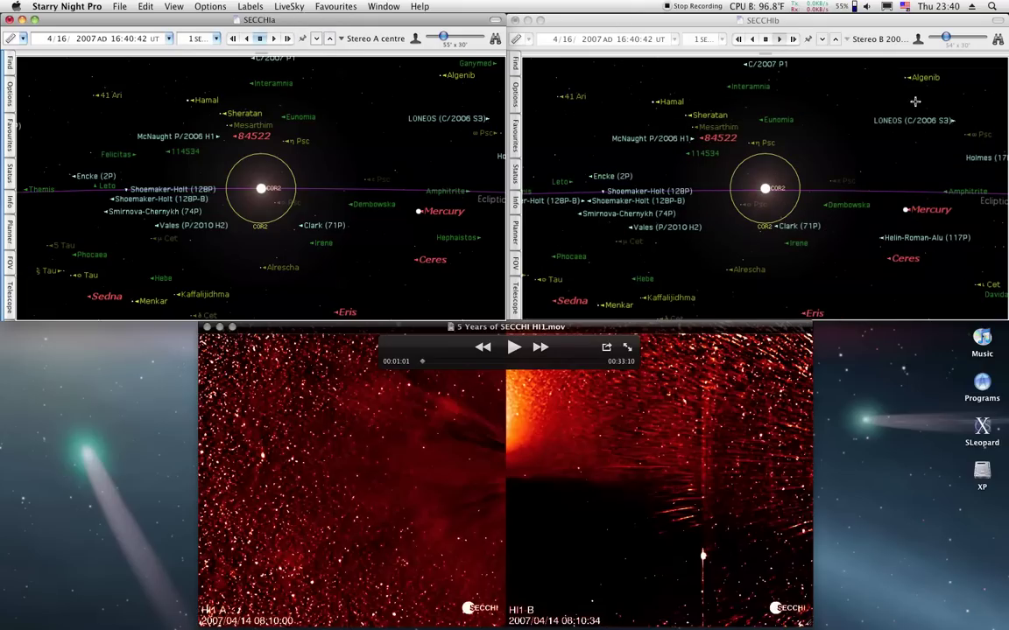
{"action": "key", "text": "super+Tab"}
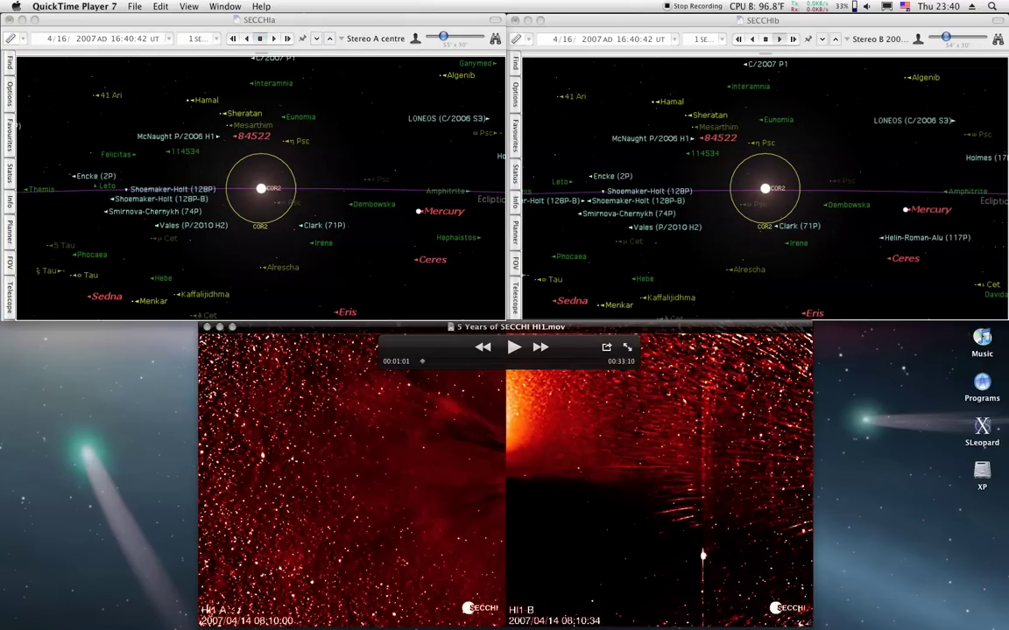
{"action": "left_click_drag", "start_coordinate": [709, 25], "coordinate": [169, 19]}
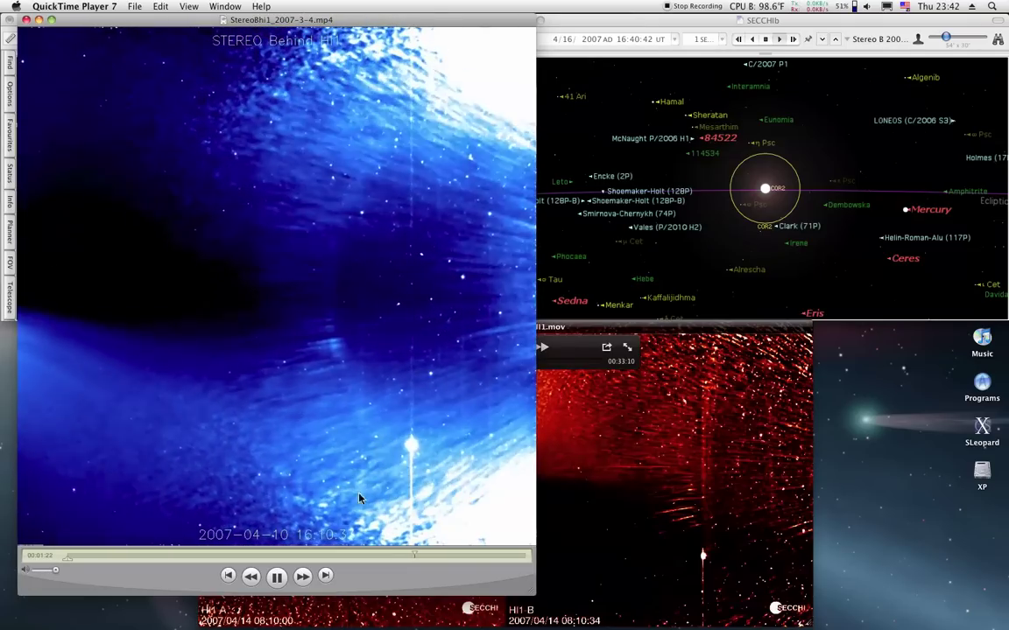
{"action": "left_click", "coordinate": [301, 575]}
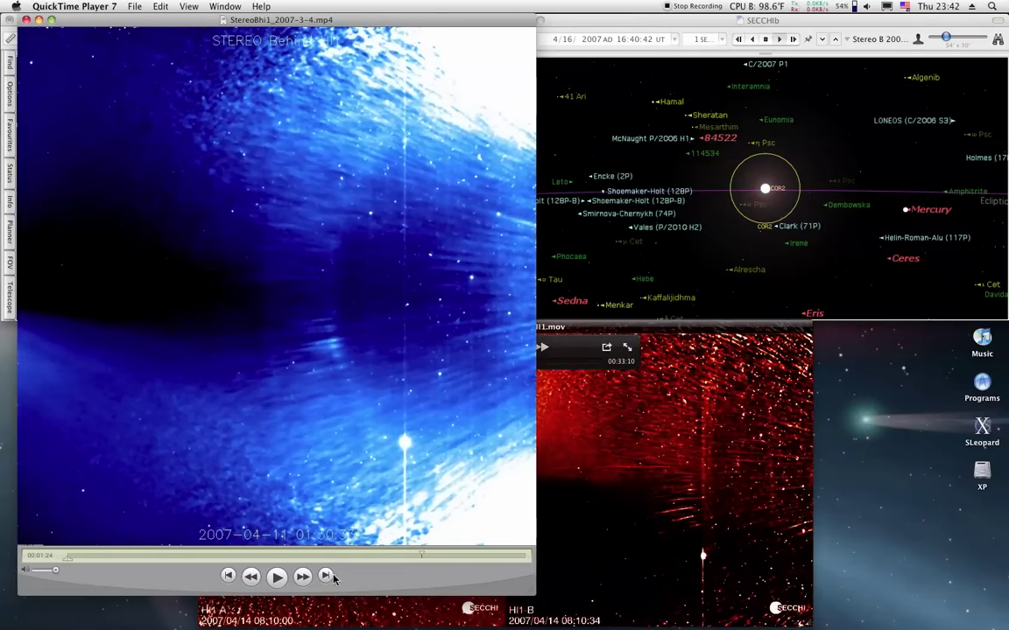
{"action": "key", "text": "super+w"}
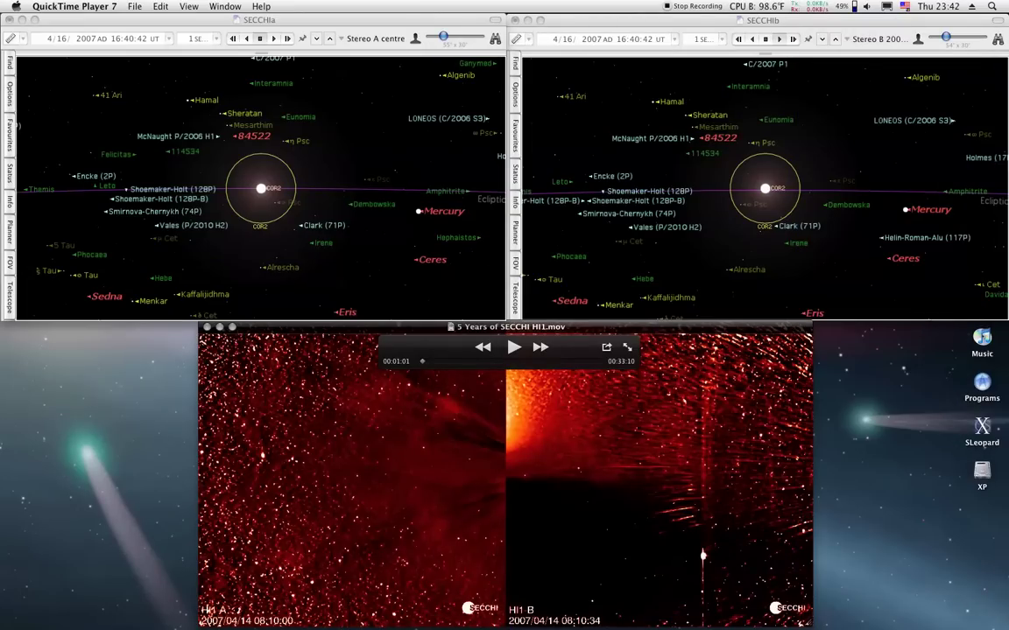
Wind STEREO B back to 3/24/2007 2:10:42 UT and select the Angular Separation tool
{"action": "left_click", "coordinate": [577, 127]}
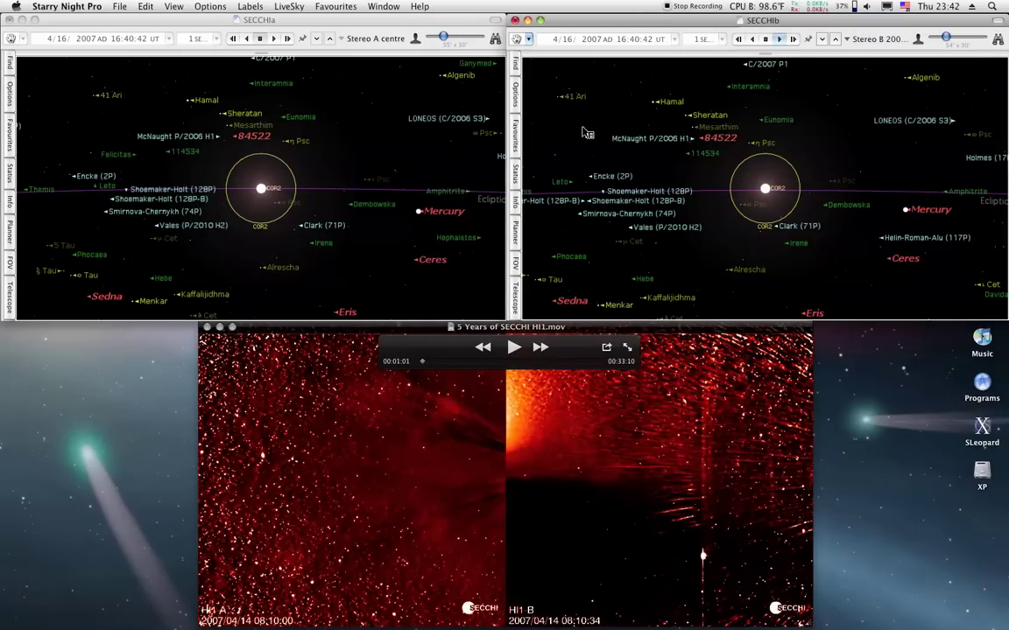
{"action": "left_click", "coordinate": [567, 40]}
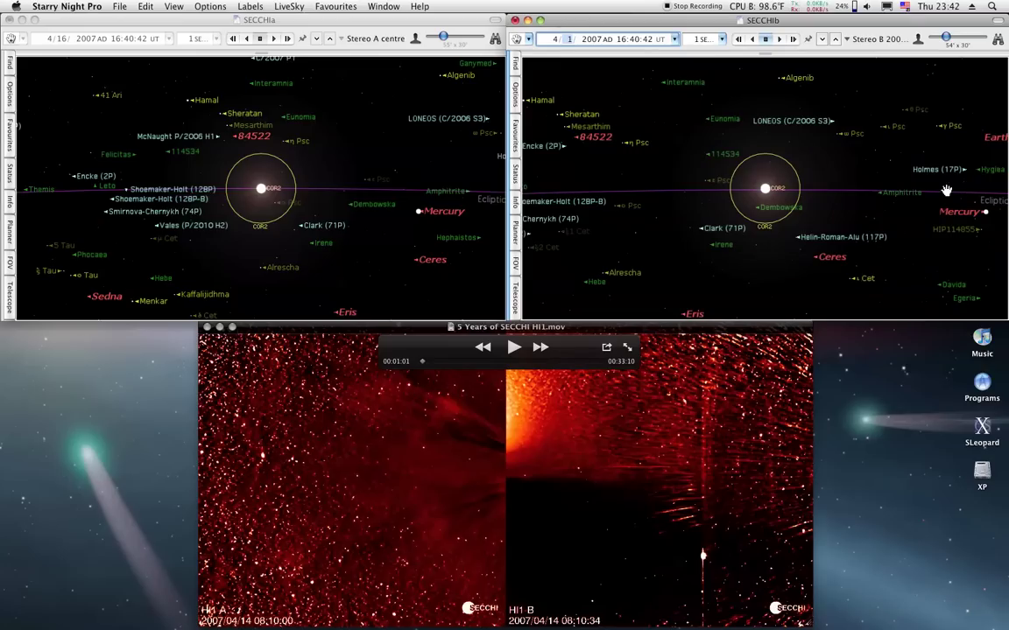
{"action": "left_click", "coordinate": [753, 40]}
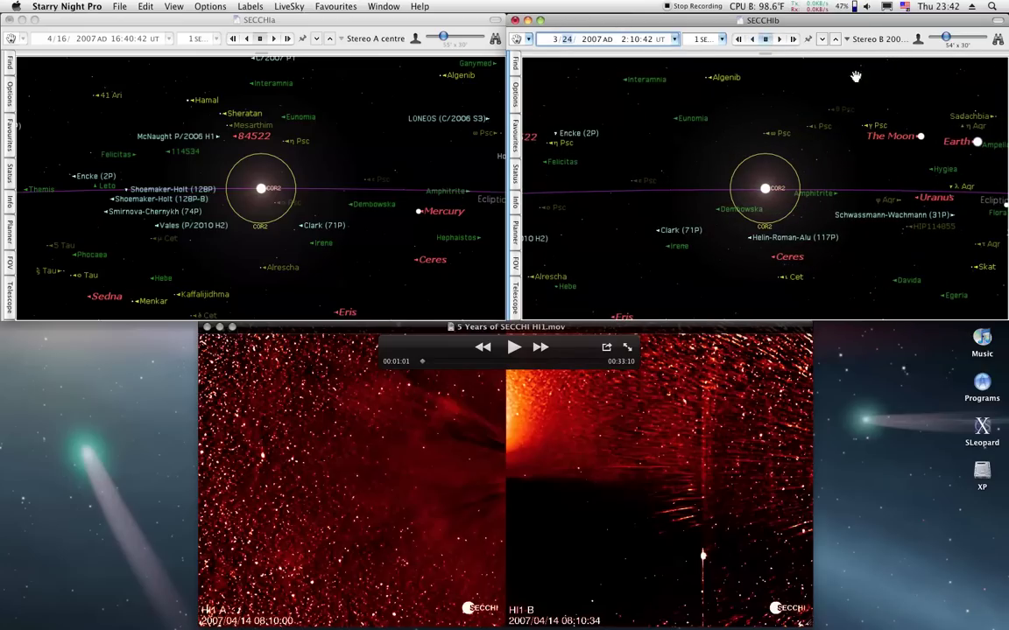
{"action": "left_click", "coordinate": [528, 41]}
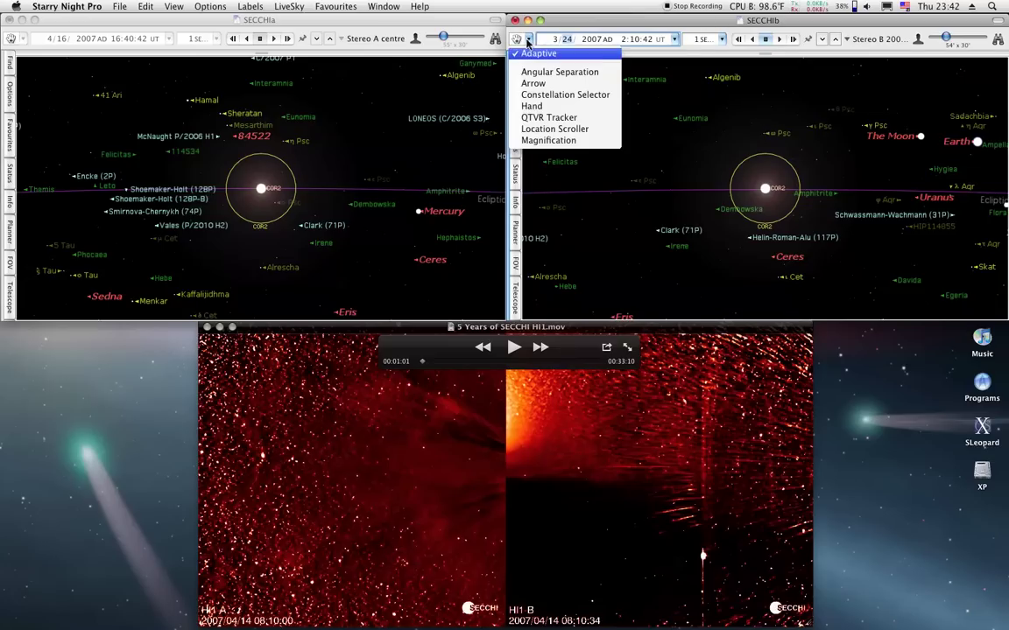
{"action": "left_click", "coordinate": [551, 74]}
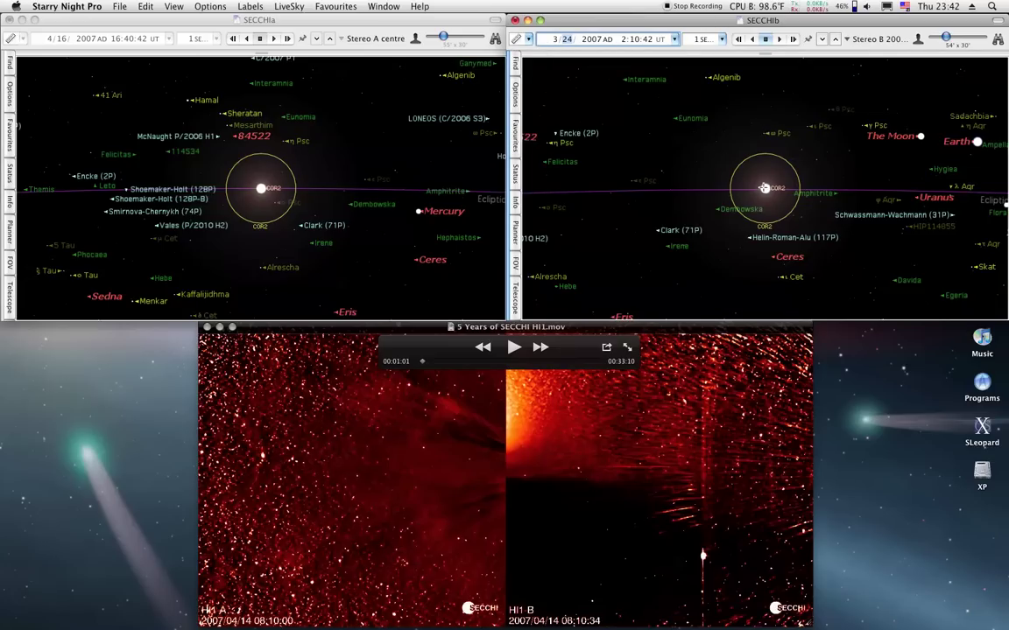
{"action": "mouse_move", "coordinate": [765, 188]}
{"action": "left_mouse_down"}
{"action": "mouse_move", "coordinate": [982, 190]}
{"action": "mouse_move", "coordinate": [762, 63]}
{"action": "left_mouse_up"}
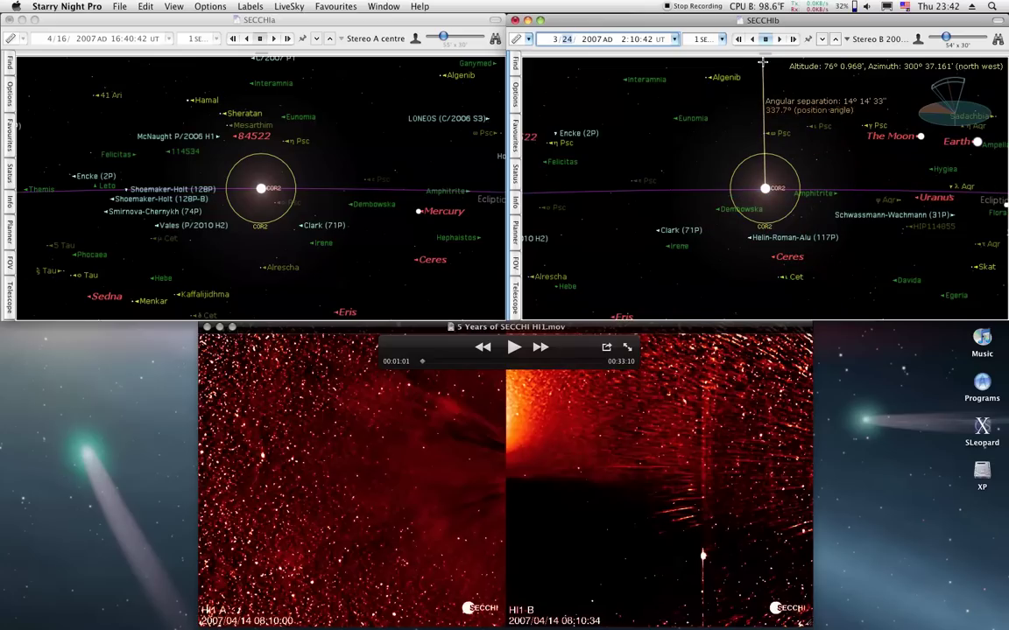
{"action": "left_click_drag", "start_coordinate": [763, 61], "coordinate": [766, 66]}
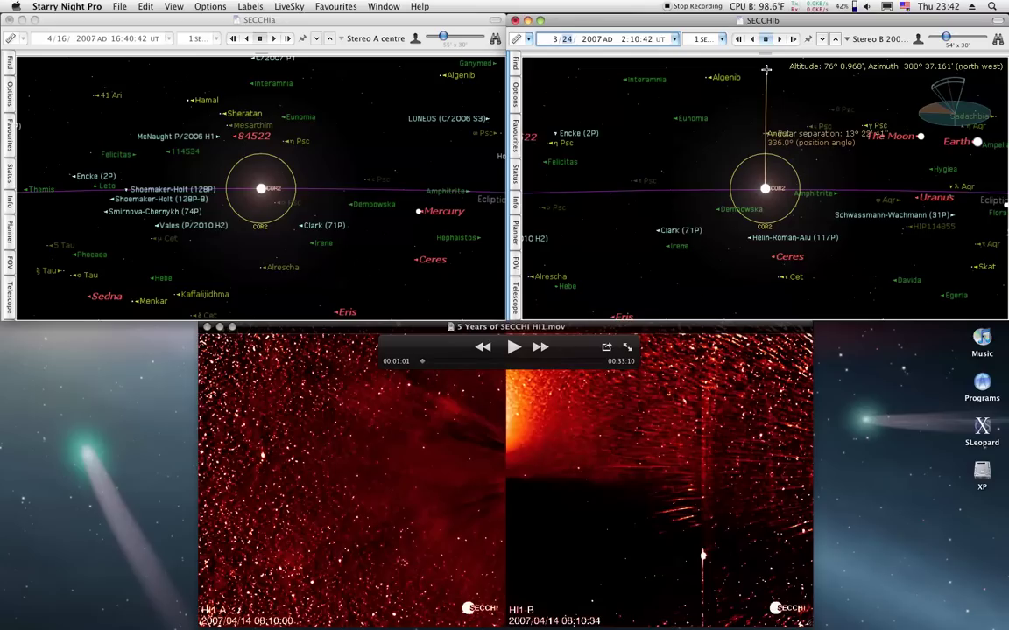
{"action": "left_click_drag", "start_coordinate": [765, 71], "coordinate": [765, 88]}
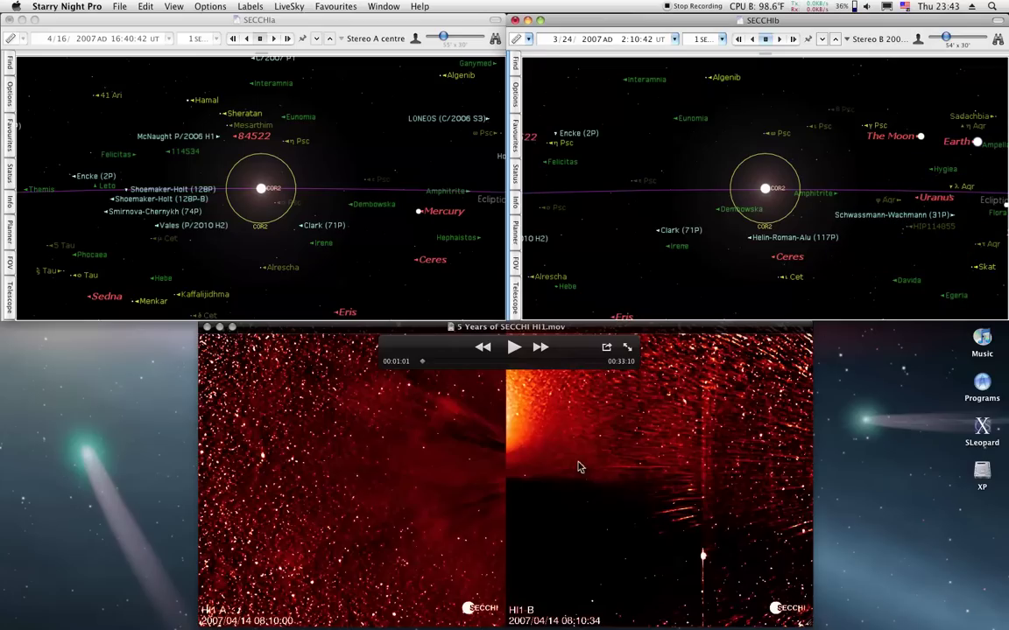
Rewind the HI1 movie at 2× and pause it at 00:00:45 (2007/03/29)
{"action": "left_click", "coordinate": [488, 348]}
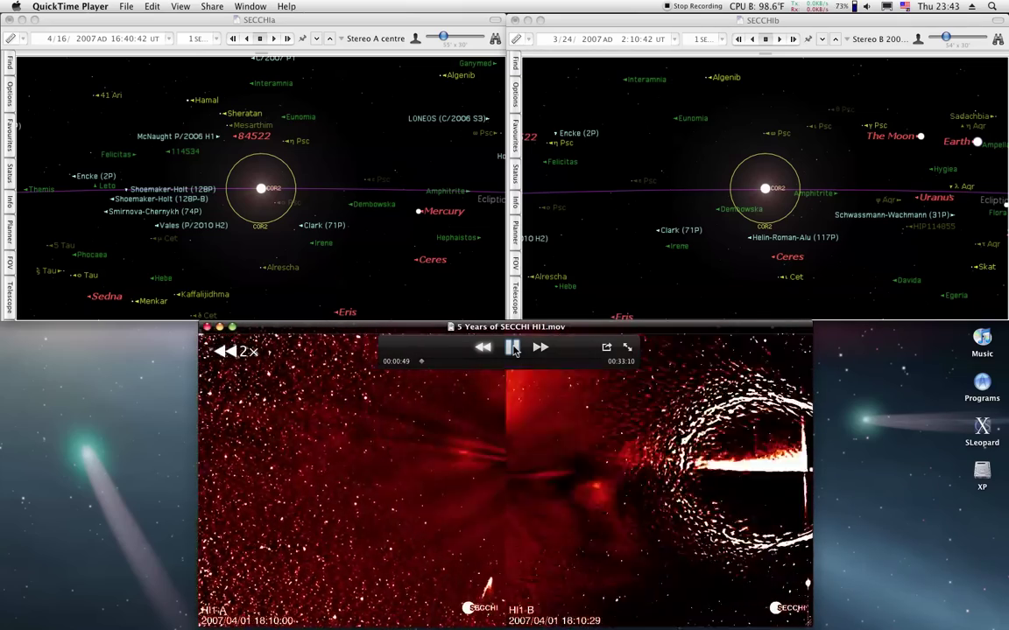
{"action": "left_click", "coordinate": [514, 348]}
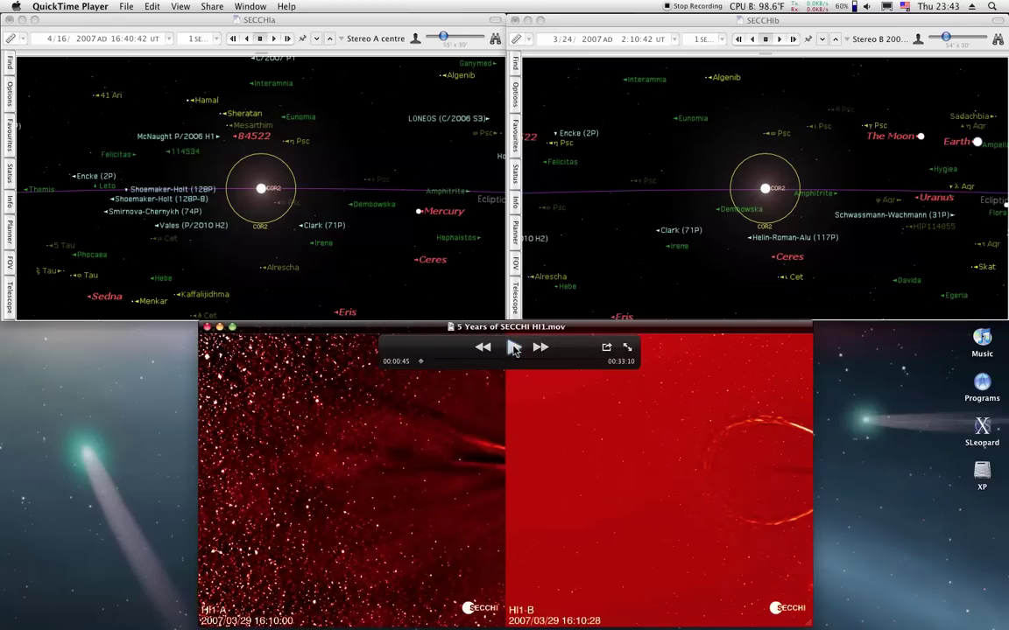
Pick the adaptive pointer, synchronize all views, and set both STEREO charts to 4/1/2007 10:19:03 UT
{"action": "left_click", "coordinate": [206, 18]}
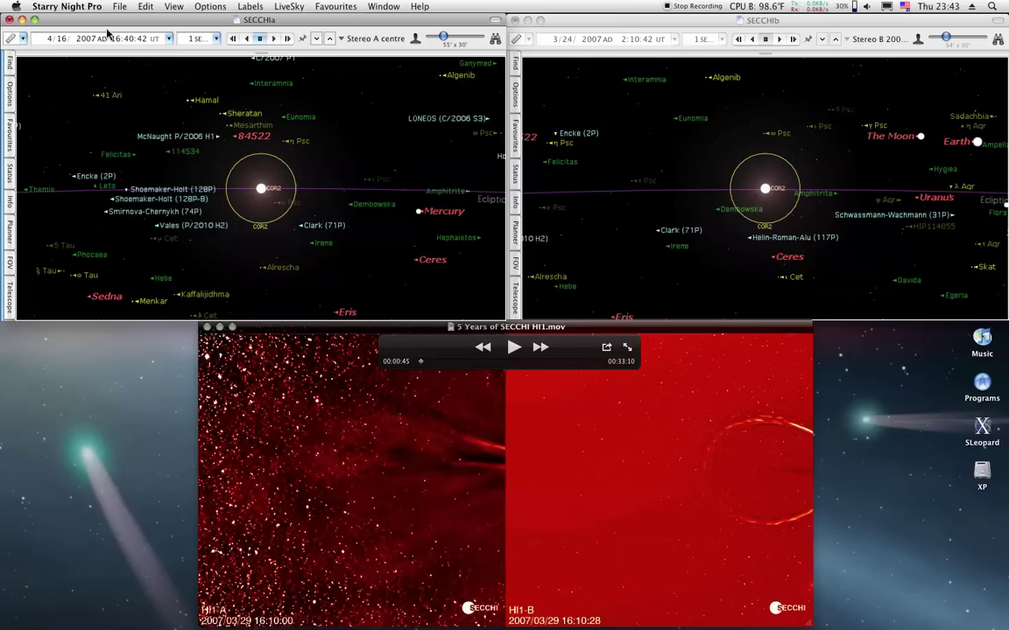
{"action": "left_click", "coordinate": [19, 40]}
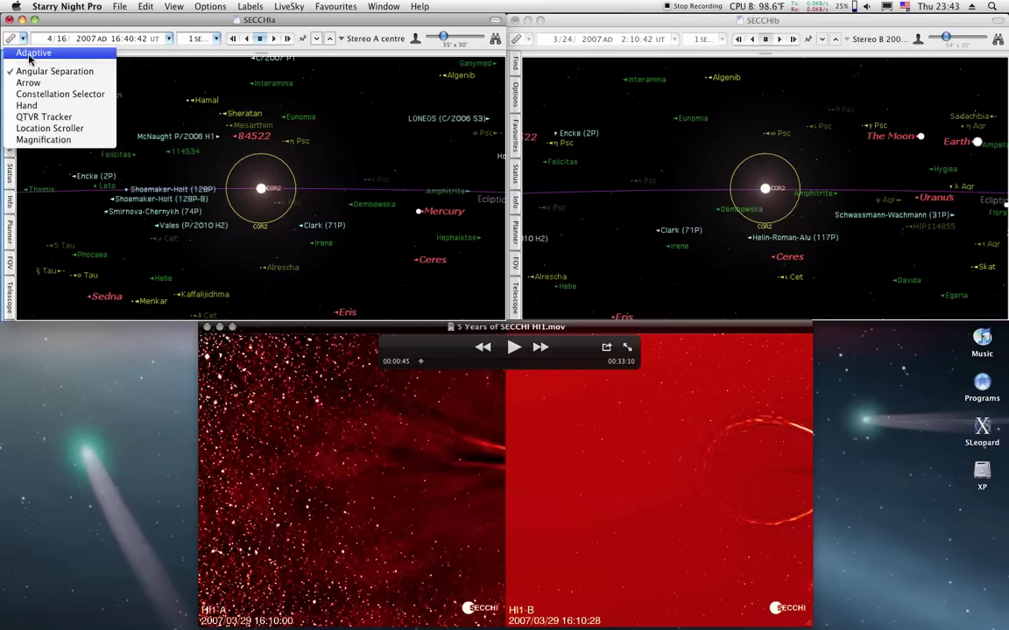
{"action": "left_click", "coordinate": [171, 49]}
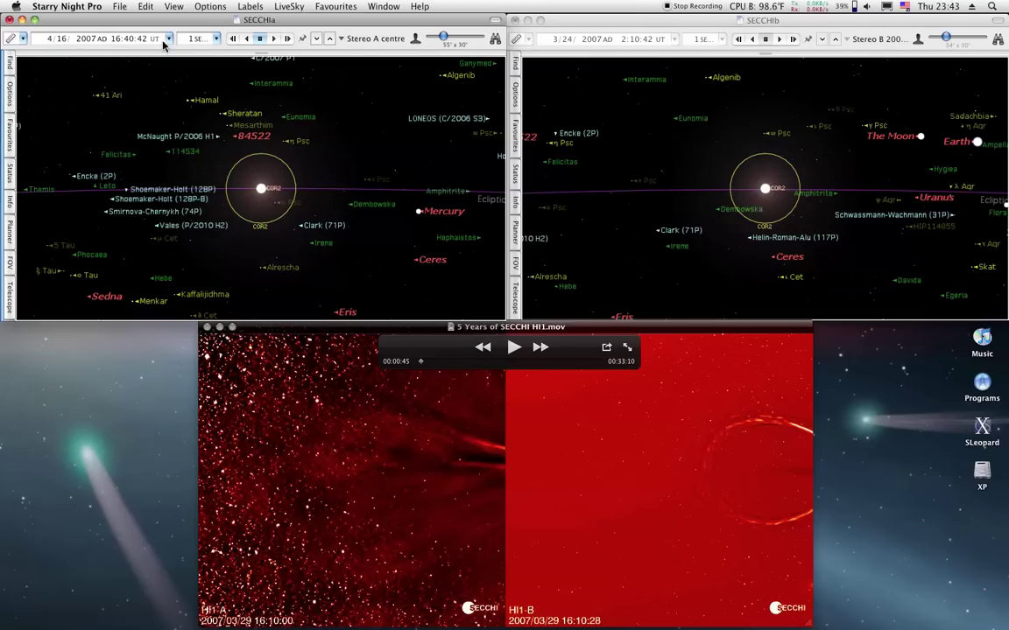
{"action": "left_click", "coordinate": [164, 40]}
{"action": "left_click", "coordinate": [161, 76]}
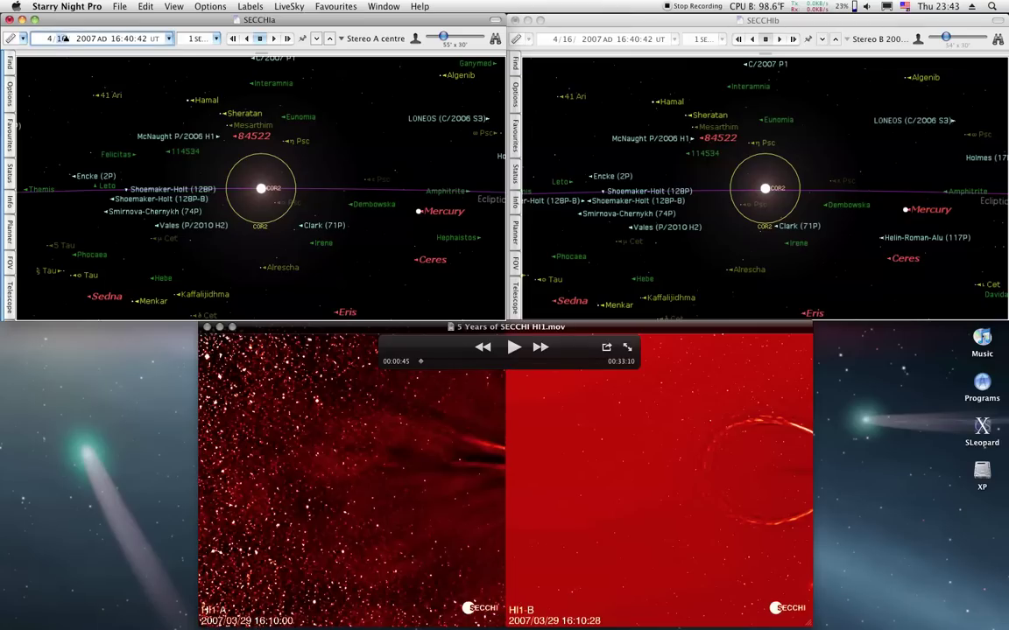
{"action": "type", "text": "19:03"}
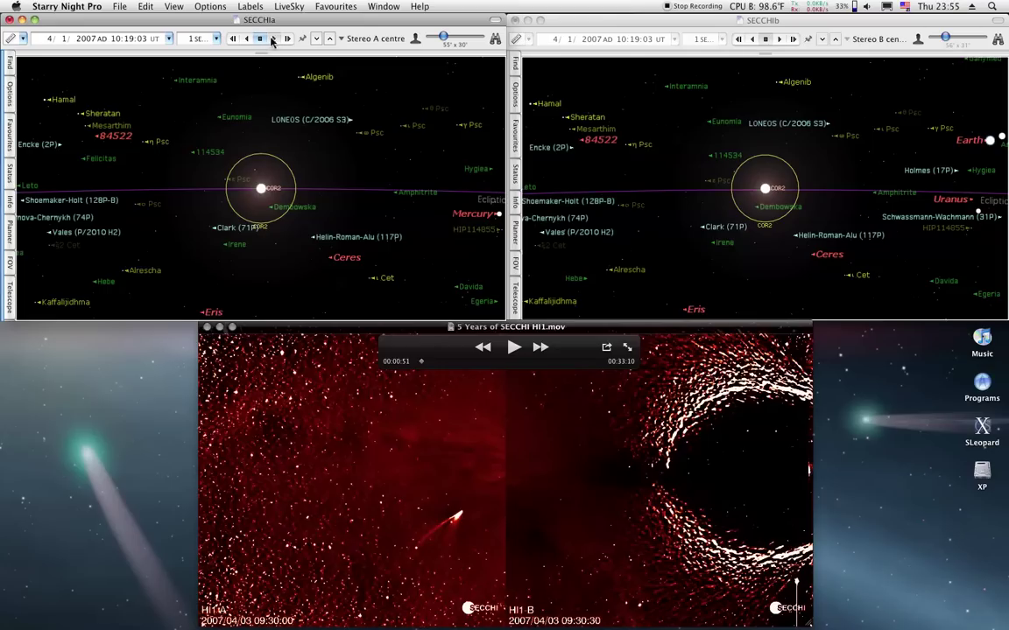
Choose Synchronize Times in All Windows and start the SECCHI HI1 movie playing
{"action": "left_click", "coordinate": [168, 39]}
{"action": "left_click", "coordinate": [246, 86]}
{"action": "left_click", "coordinate": [514, 347]}
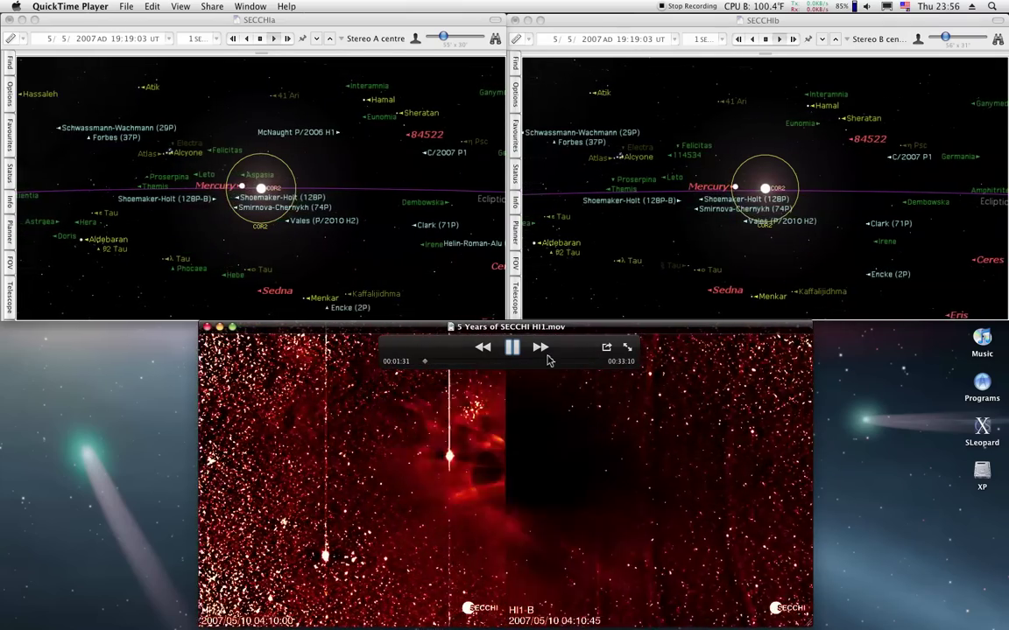
Pause and resume the HI1 movie so it plays into 1 July 2007
{"action": "left_click", "coordinate": [515, 348]}
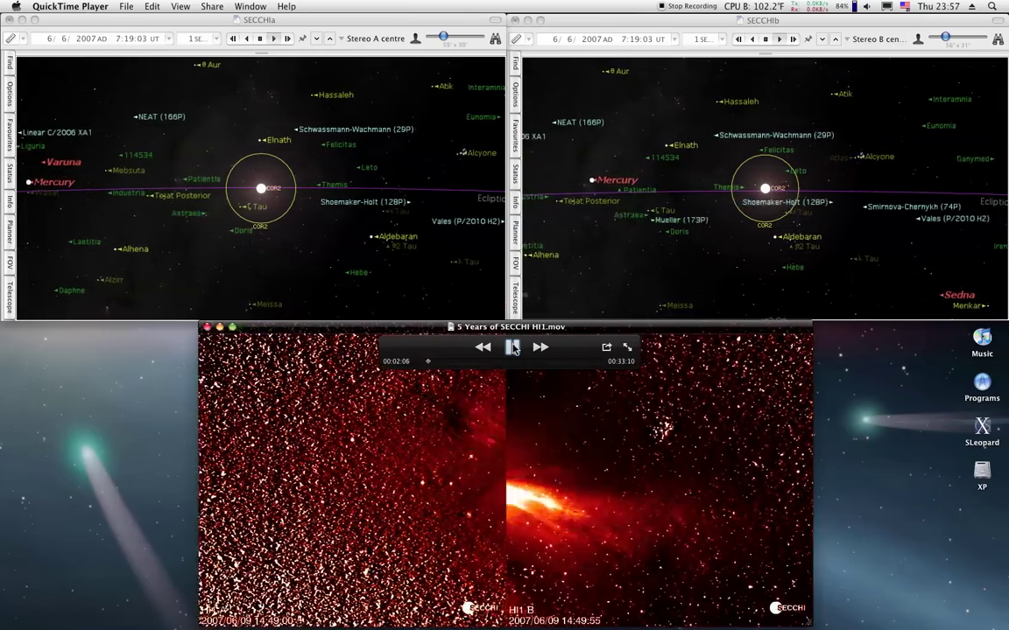
{"action": "left_click", "coordinate": [514, 347]}
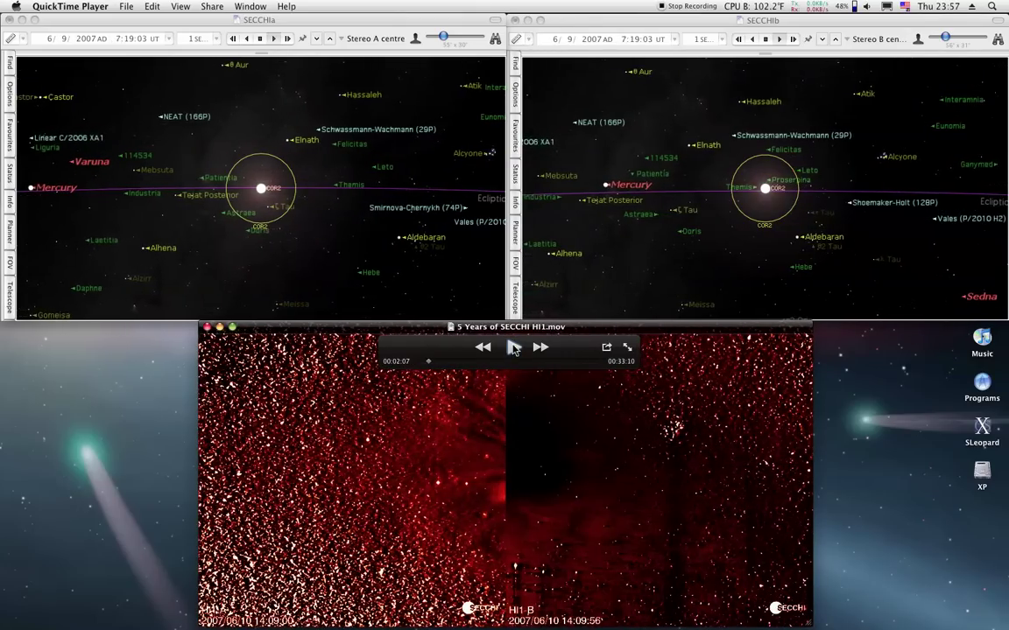
{"action": "left_click", "coordinate": [514, 348]}
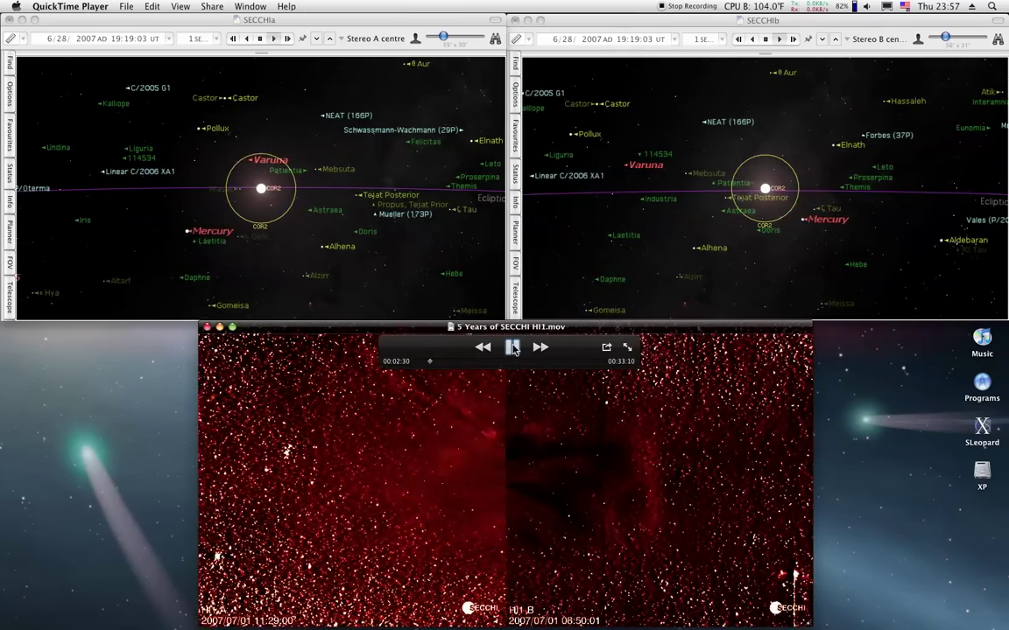
Pause the HI1 movie as the charts advance toward 9 September 2007
{"action": "left_click", "coordinate": [514, 348]}
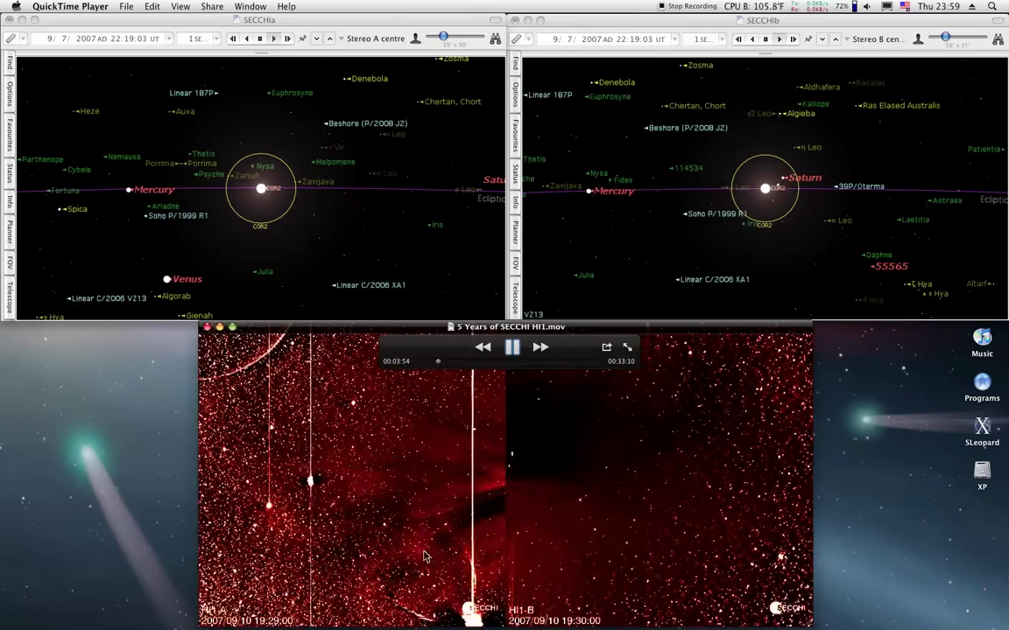
Pause the HI1 movie at its early October frame, then resume it toward 12 October 2007
{"action": "left_click", "coordinate": [511, 349]}
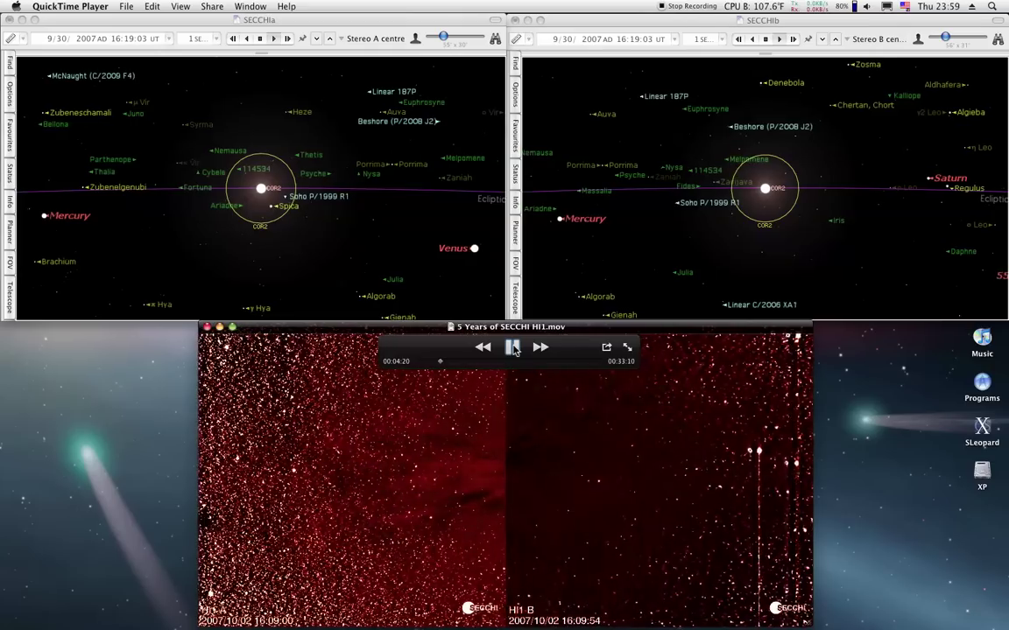
{"action": "left_click", "coordinate": [514, 348]}
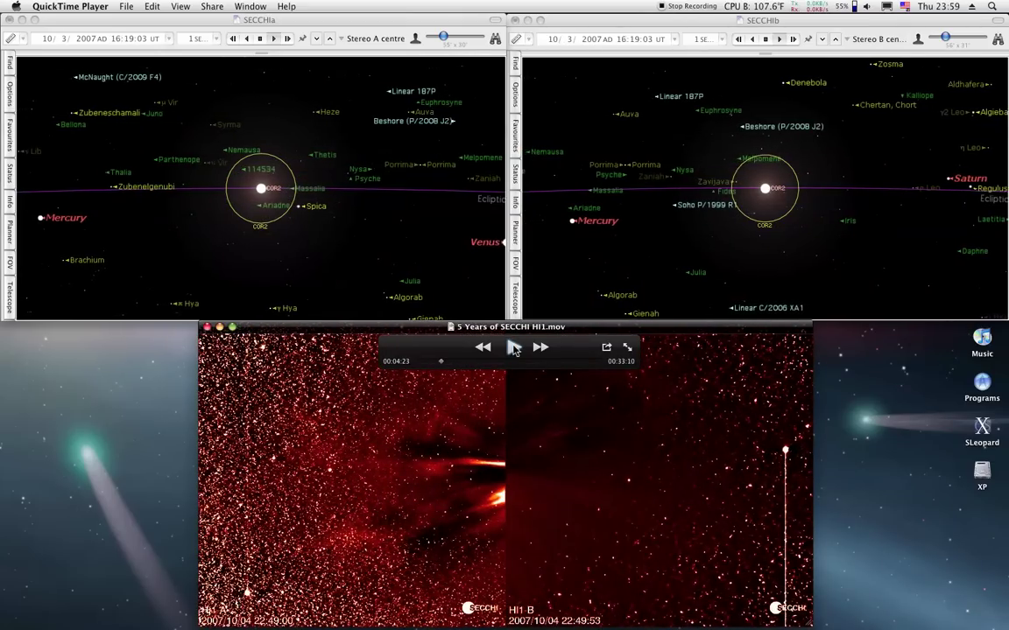
{"action": "left_click", "coordinate": [514, 348]}
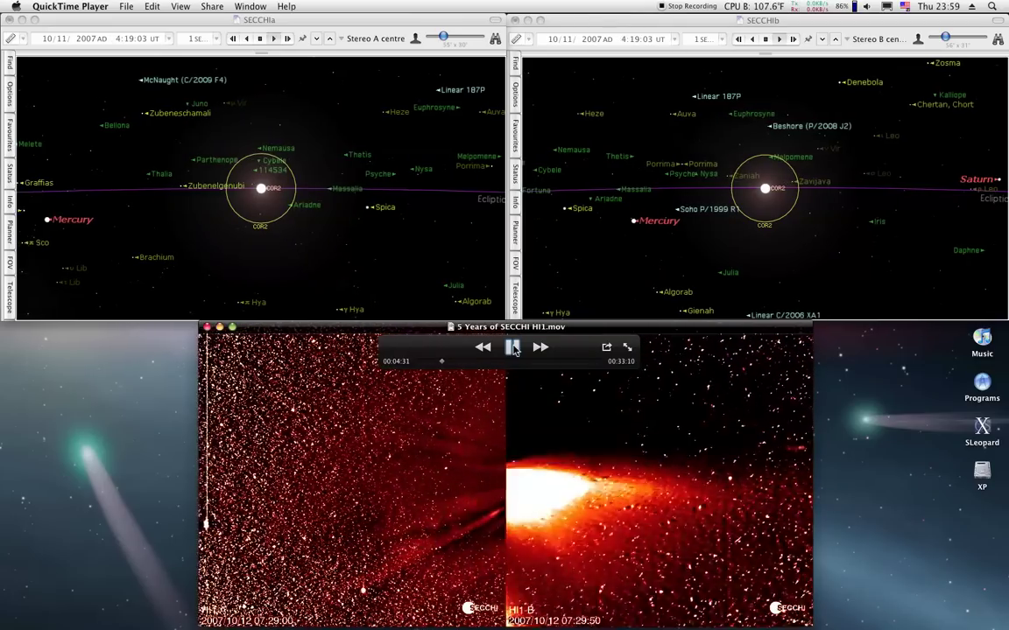
Pause the HI1 movie at late October, letting it run on to the 2007/12/25 frame
{"action": "left_click", "coordinate": [514, 348]}
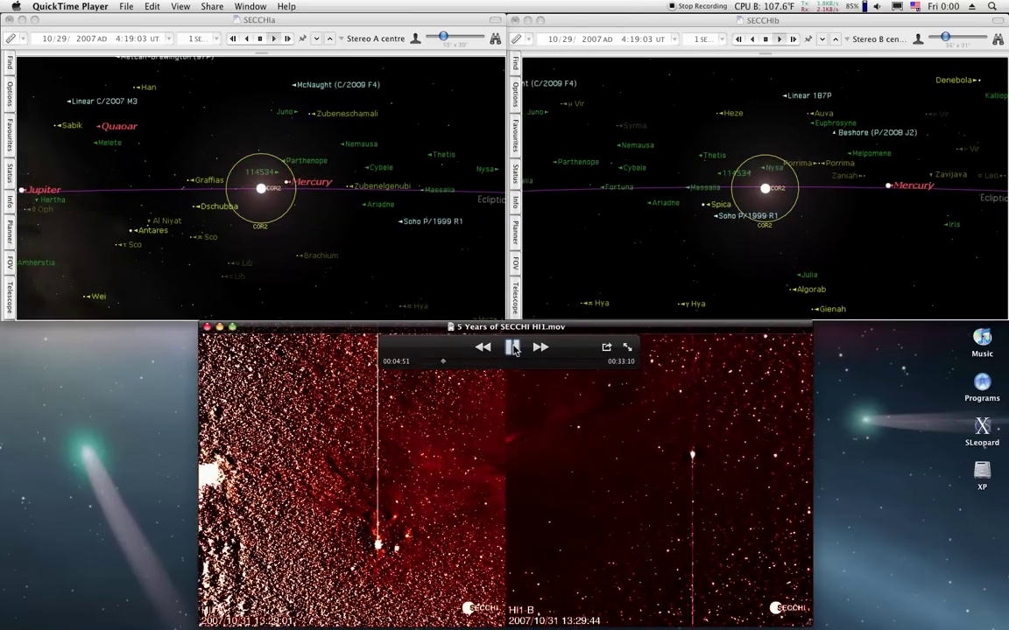
{"action": "left_click", "coordinate": [513, 348]}
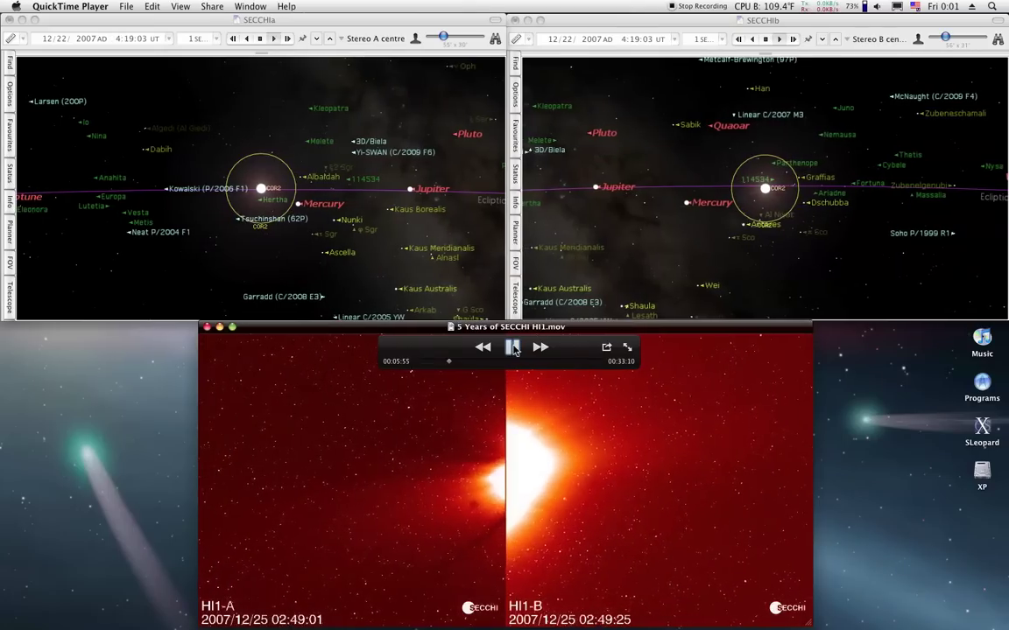
Resume the HI1 movie so it plays on while the STEREO charts advance
{"action": "left_click", "coordinate": [514, 347]}
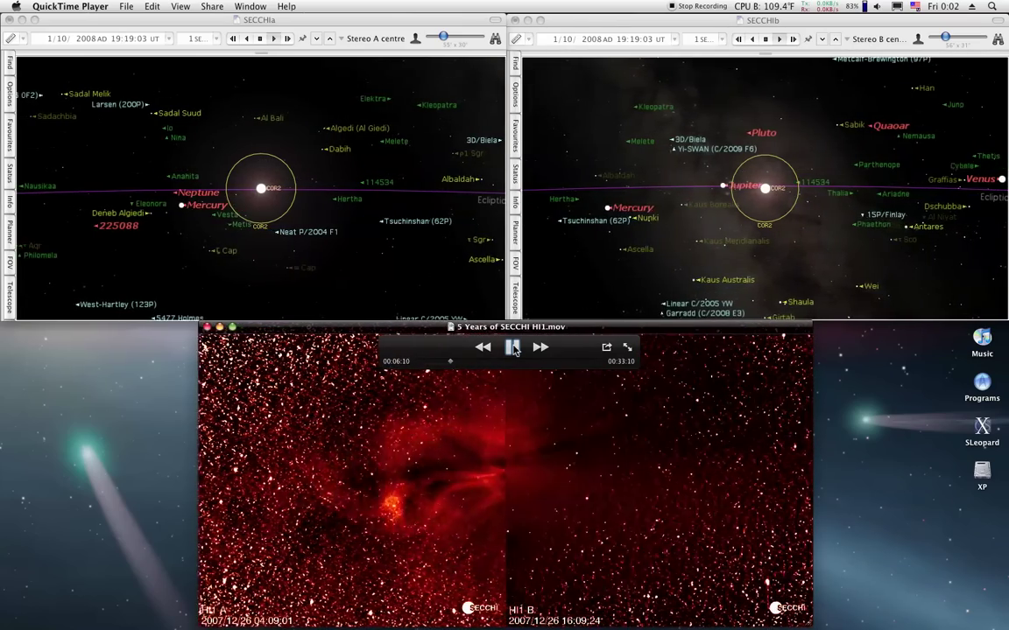
Stop STEREO A, sync both views to 13 January 2008 22:19, and pause the HI1 movie
{"action": "left_click", "coordinate": [262, 40]}
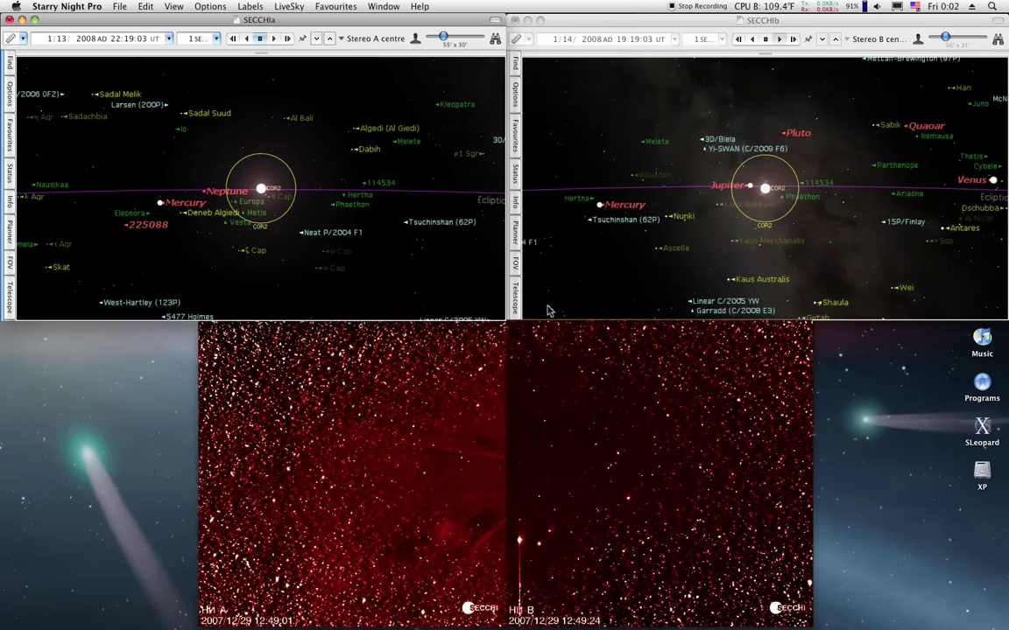
{"action": "left_click", "coordinate": [171, 40]}
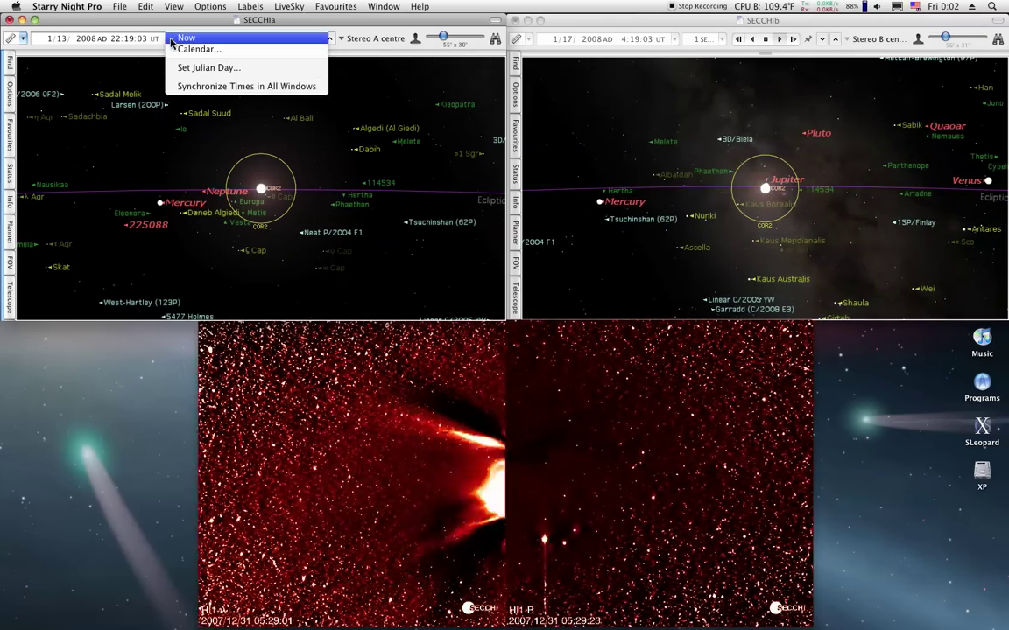
{"action": "left_click", "coordinate": [307, 85]}
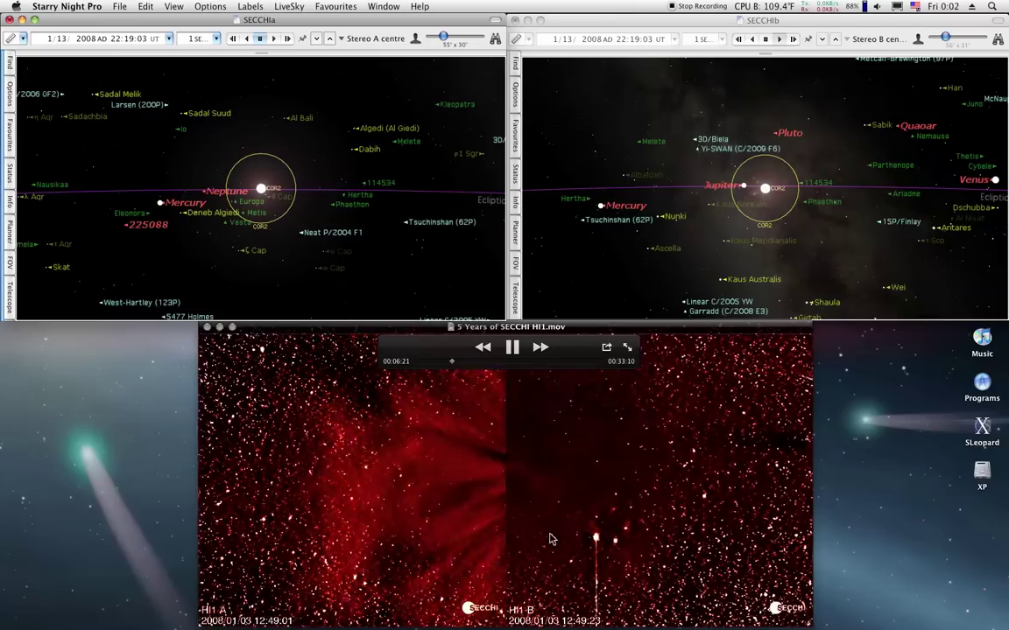
{"action": "left_click", "coordinate": [514, 348]}
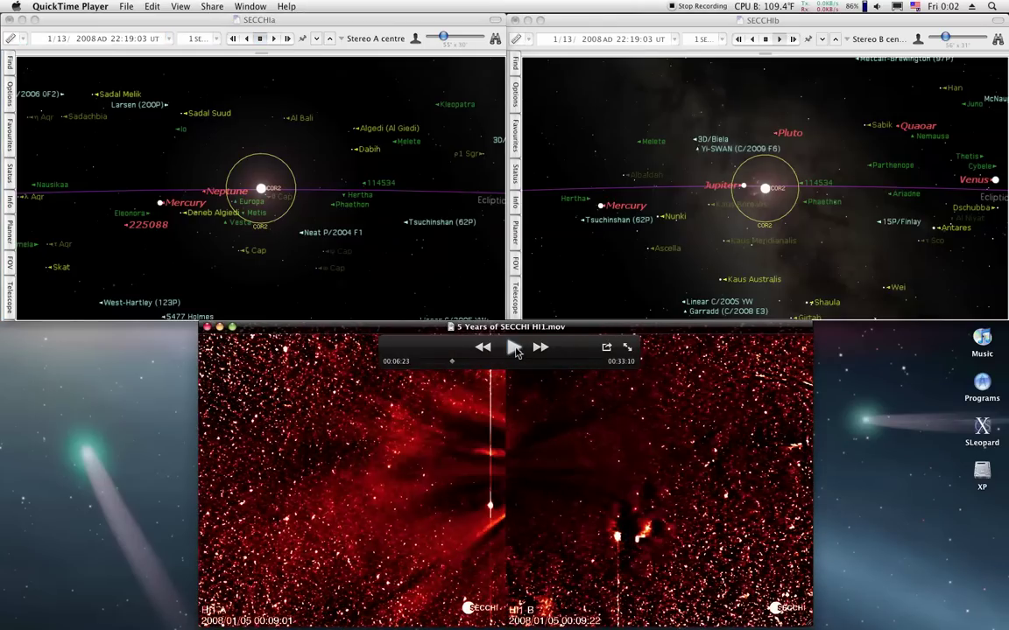